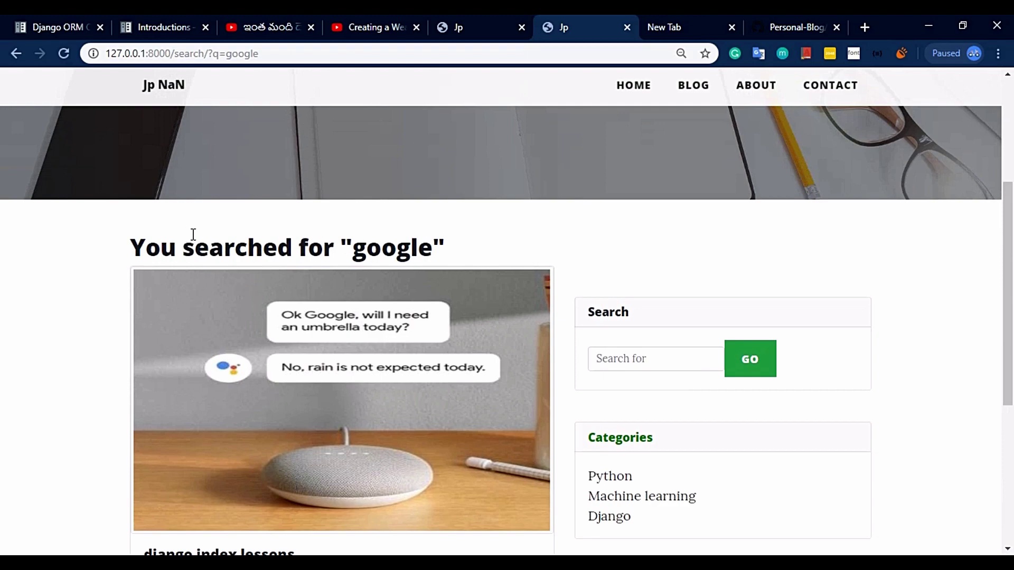
Review the results page for the "google" search and open the Python category
{"action": "left_click_drag", "start_coordinate": [245, 236], "coordinate": [461, 236]}
{"action": "left_click", "coordinate": [461, 235]}
{"action": "scroll", "coordinate": [461, 235], "scroll_direction": "down", "scroll_amount": 5}
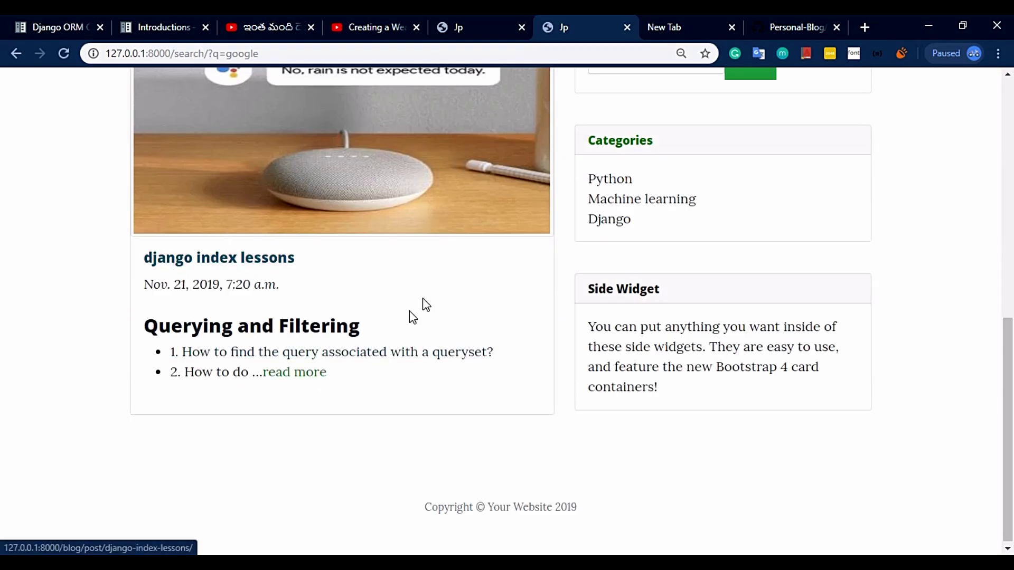
{"action": "scroll", "coordinate": [437, 279], "scroll_direction": "up", "scroll_amount": 1}
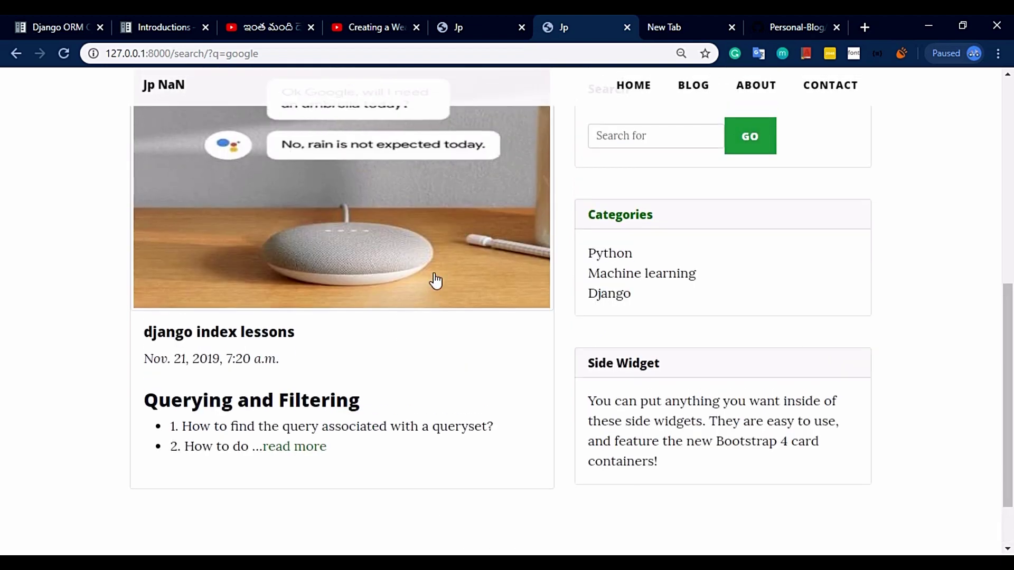
{"action": "left_click", "coordinate": [608, 253]}
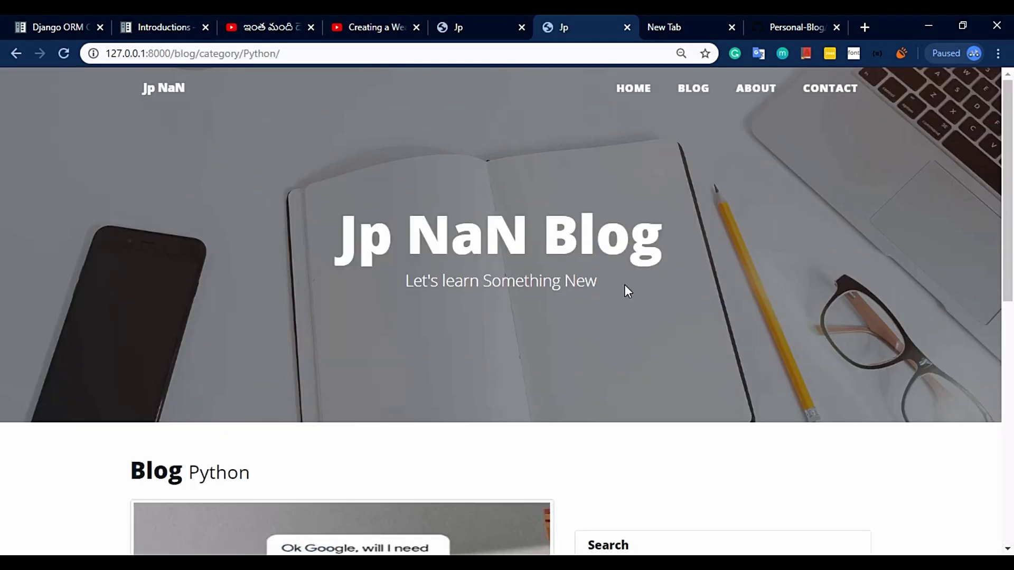
Search the blog for htmlib5 and examine the results page
{"action": "scroll", "coordinate": [626, 317], "scroll_direction": "down", "scroll_amount": 3}
{"action": "left_click", "coordinate": [622, 368]}
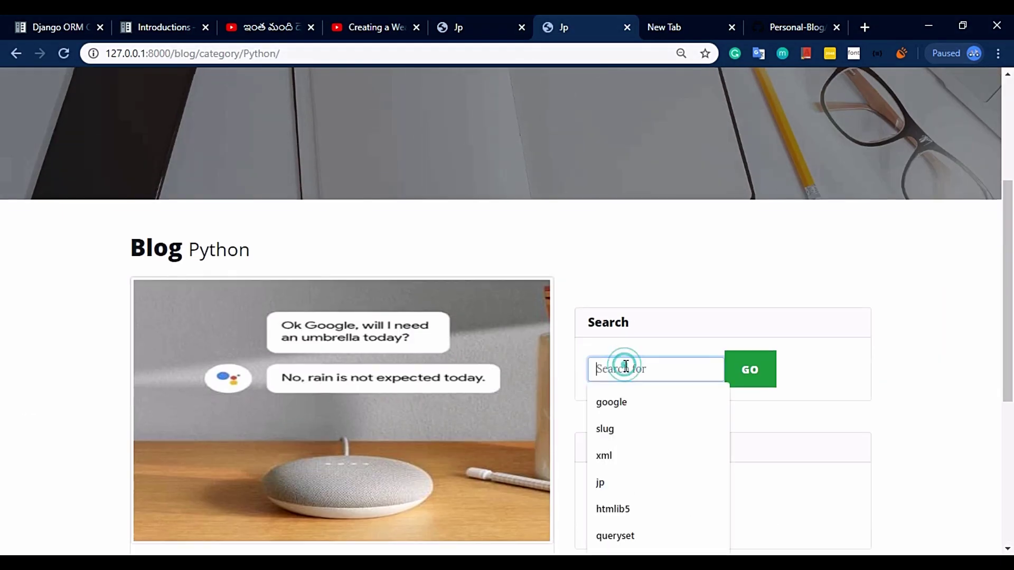
{"action": "left_click", "coordinate": [630, 508]}
{"action": "left_click", "coordinate": [746, 379]}
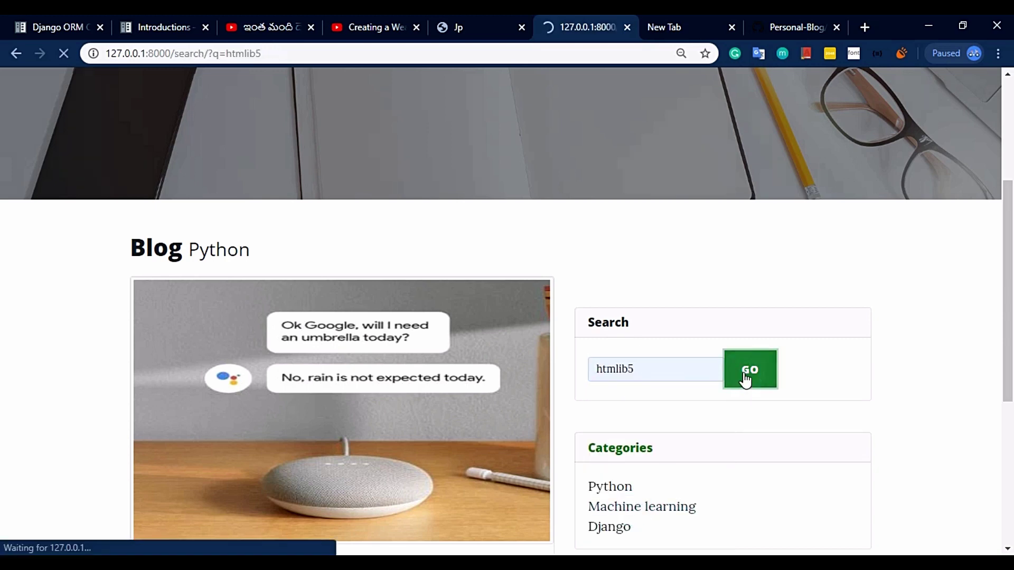
{"action": "scroll", "coordinate": [492, 324], "scroll_direction": "down", "scroll_amount": 5}
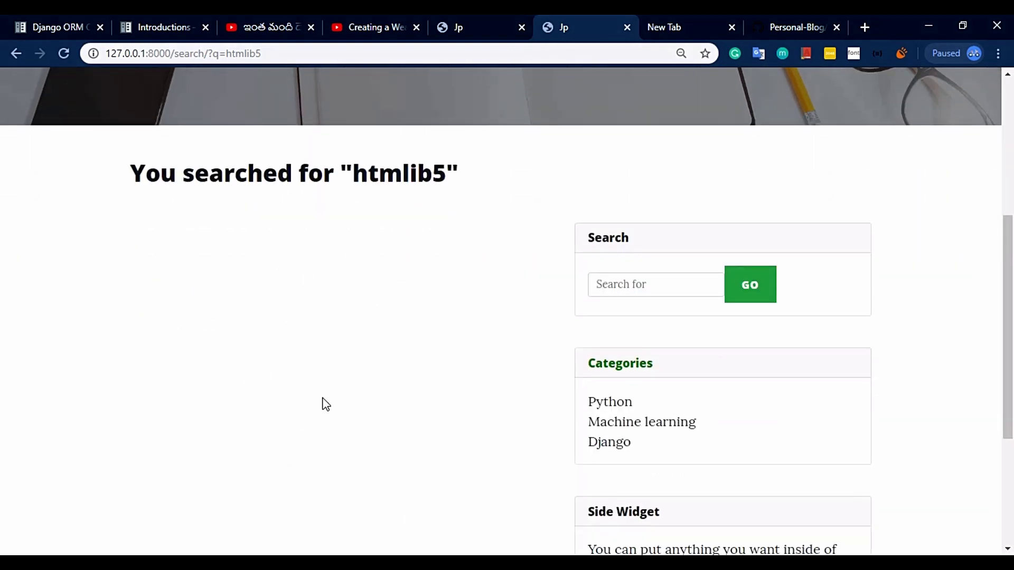
{"action": "left_click_drag", "start_coordinate": [132, 171], "coordinate": [475, 169]}
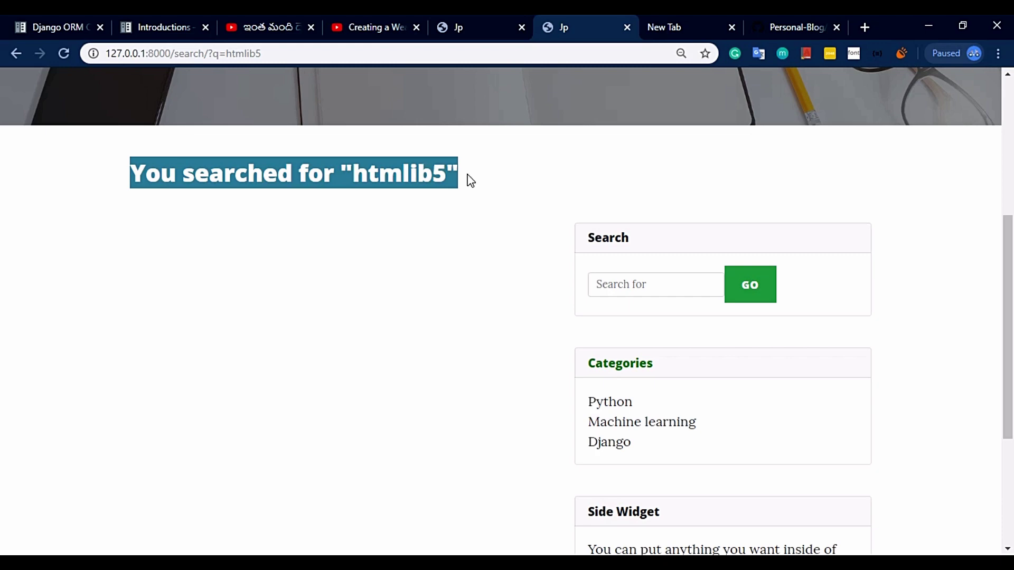
{"action": "left_click", "coordinate": [493, 183]}
{"action": "scroll", "coordinate": [568, 248], "scroll_direction": "up", "scroll_amount": 5}
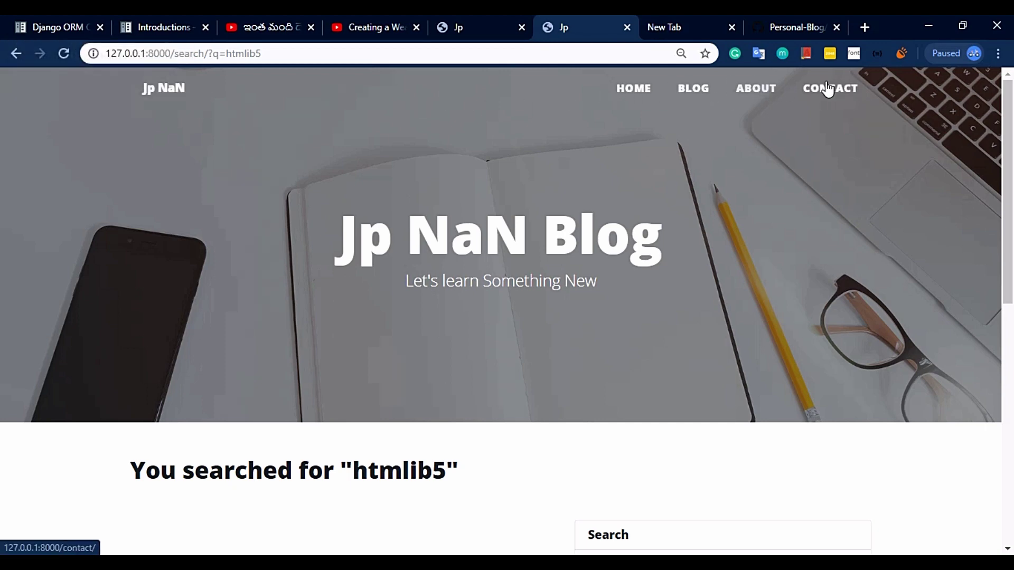
Open the blog's About page and look through its content
{"action": "left_click", "coordinate": [752, 97]}
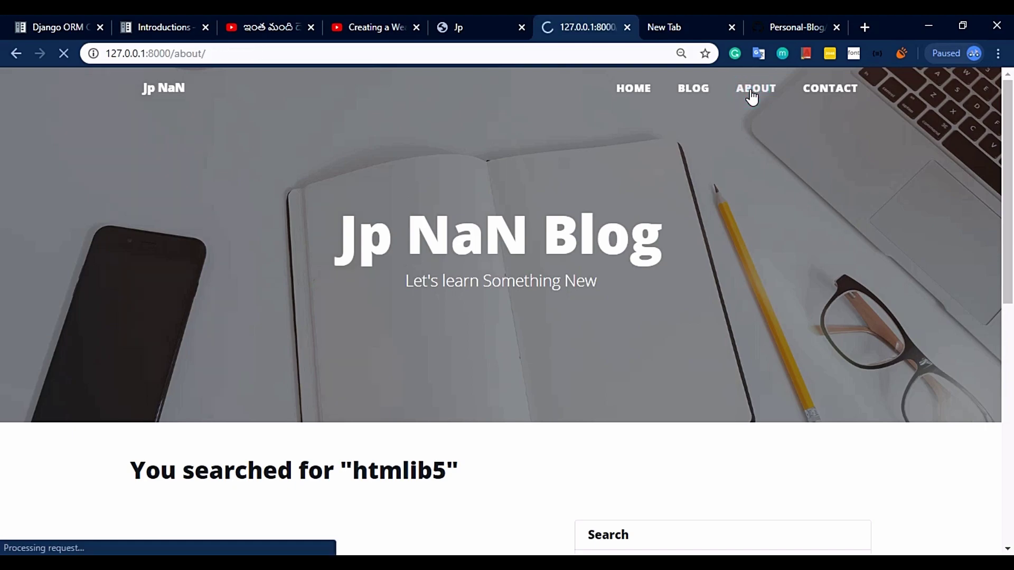
{"action": "scroll", "coordinate": [345, 263], "scroll_direction": "down", "scroll_amount": 4}
{"action": "scroll", "coordinate": [346, 263], "scroll_direction": "up", "scroll_amount": 4}
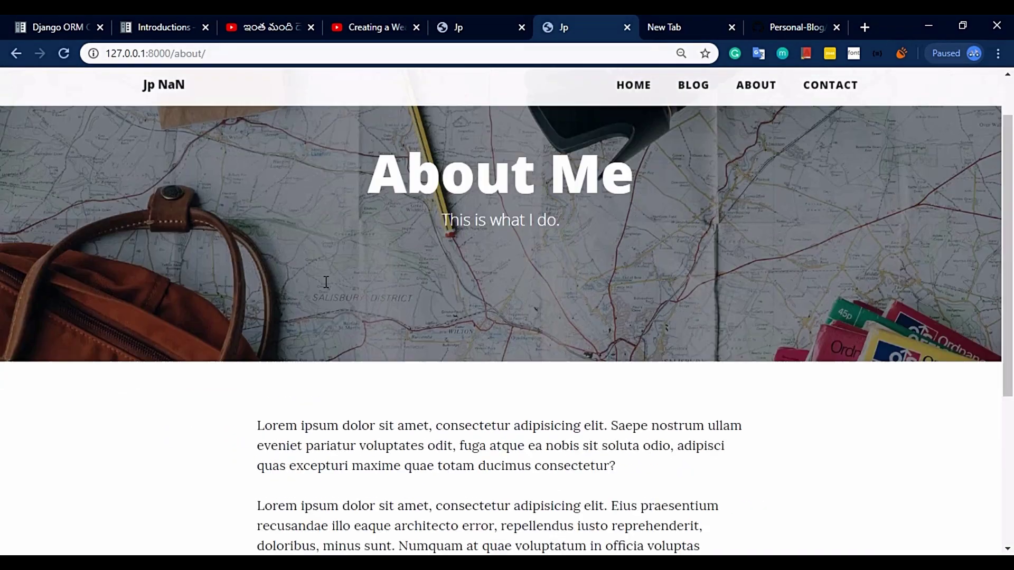
{"action": "scroll", "coordinate": [407, 287], "scroll_direction": "down", "scroll_amount": 4}
{"action": "scroll", "coordinate": [455, 282], "scroll_direction": "up", "scroll_amount": 4}
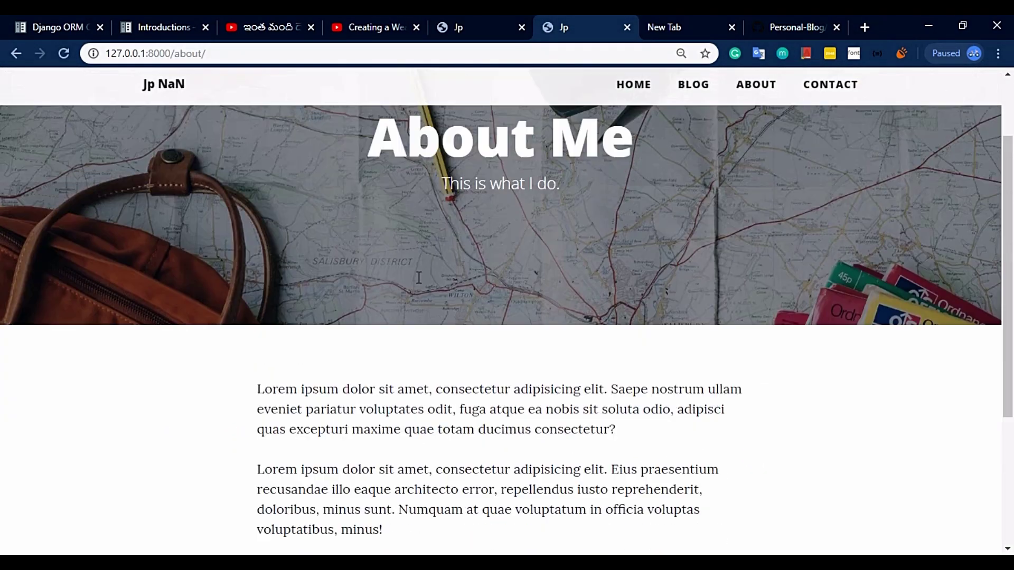
Open the Contact page and examine its banner and the fields of the contact form
{"action": "left_click", "coordinate": [823, 90]}
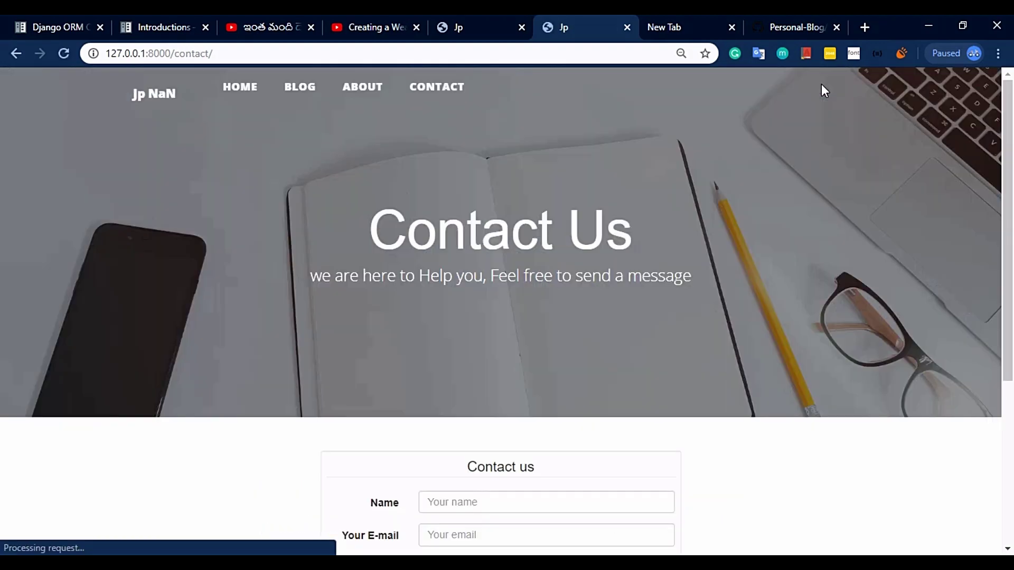
{"action": "scroll", "coordinate": [430, 332], "scroll_direction": "down", "scroll_amount": 4}
{"action": "scroll", "coordinate": [433, 338], "scroll_direction": "up", "scroll_amount": 1}
{"action": "left_click", "coordinate": [437, 351]}
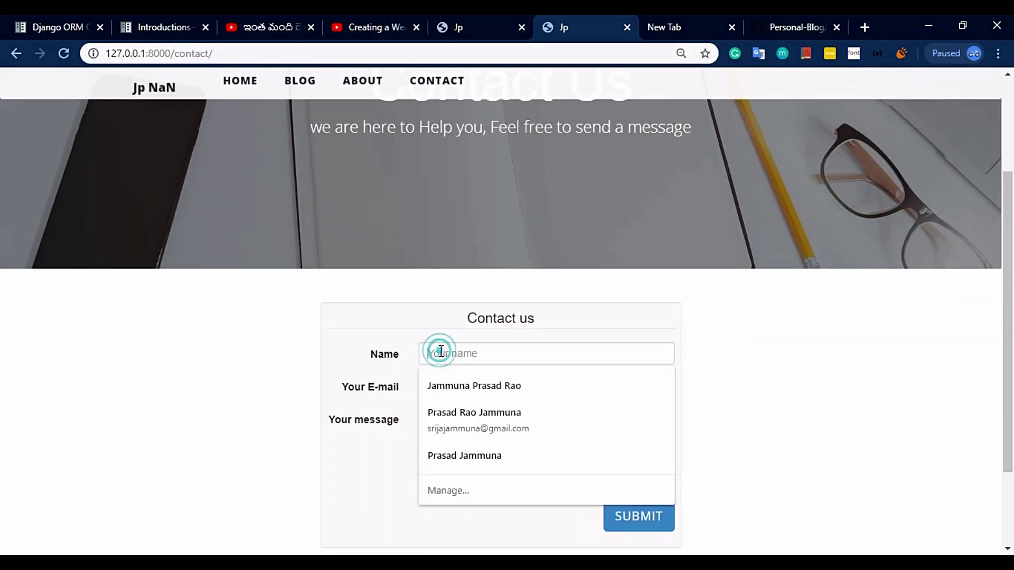
{"action": "left_click", "coordinate": [676, 316]}
{"action": "scroll", "coordinate": [468, 296], "scroll_direction": "down", "scroll_amount": 2}
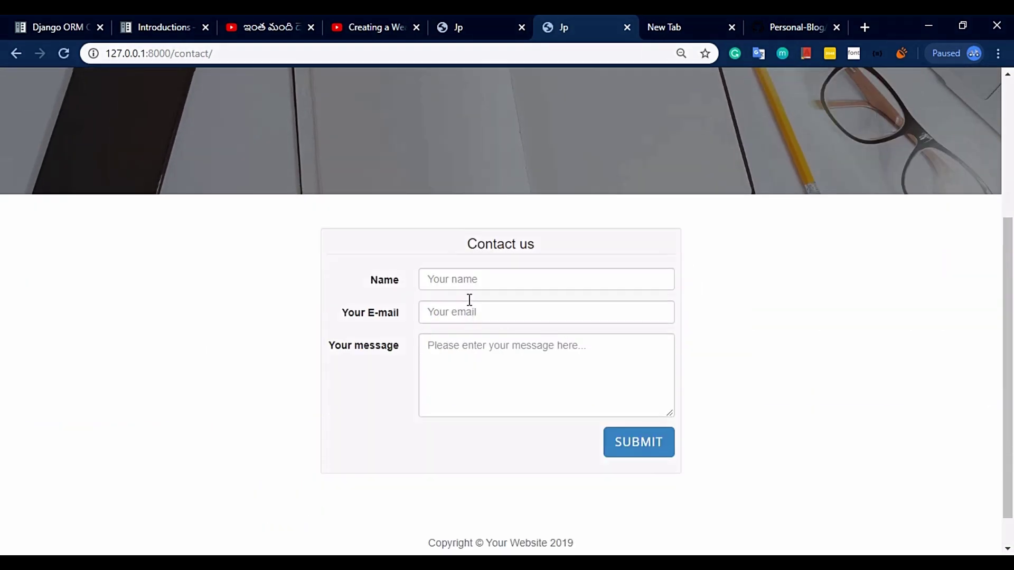
{"action": "scroll", "coordinate": [468, 296], "scroll_direction": "up", "scroll_amount": 4}
{"action": "left_click_drag", "start_coordinate": [368, 230], "coordinate": [657, 244]}
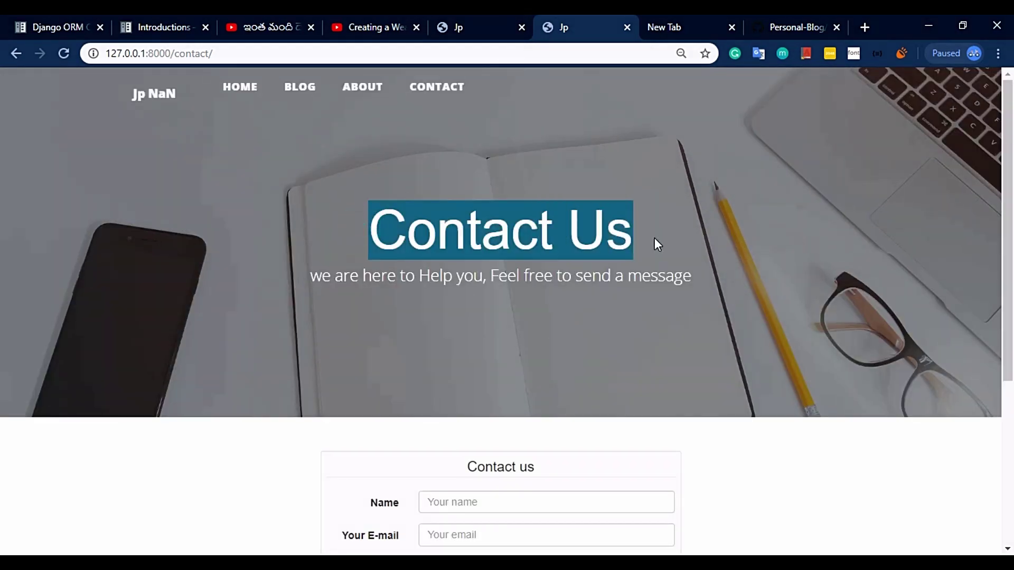
Visit the About, Blog and Home pages in turn and compare their banner headings
{"action": "left_click", "coordinate": [376, 90]}
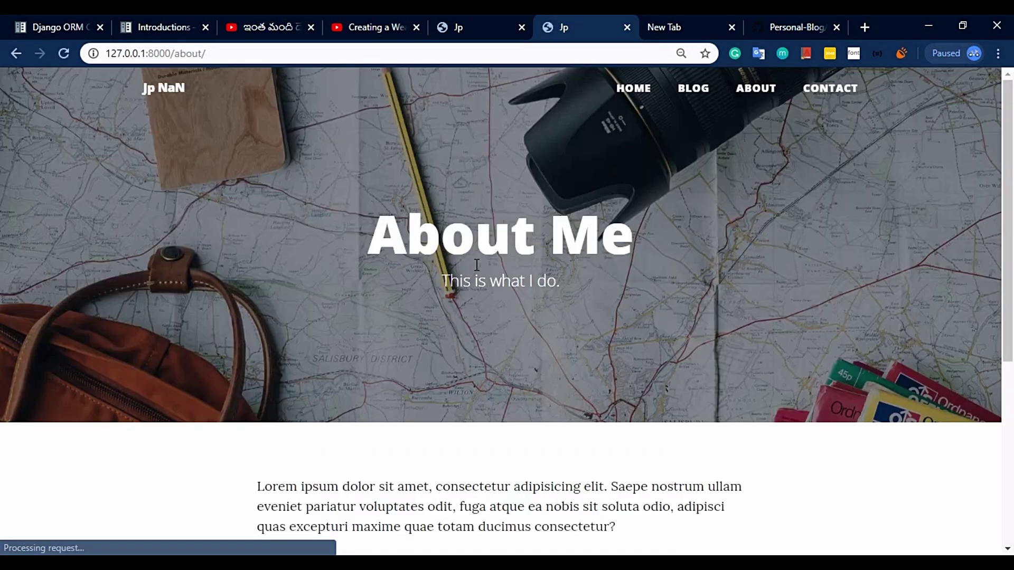
{"action": "left_click_drag", "start_coordinate": [362, 221], "coordinate": [654, 239]}
{"action": "left_click", "coordinate": [691, 88]}
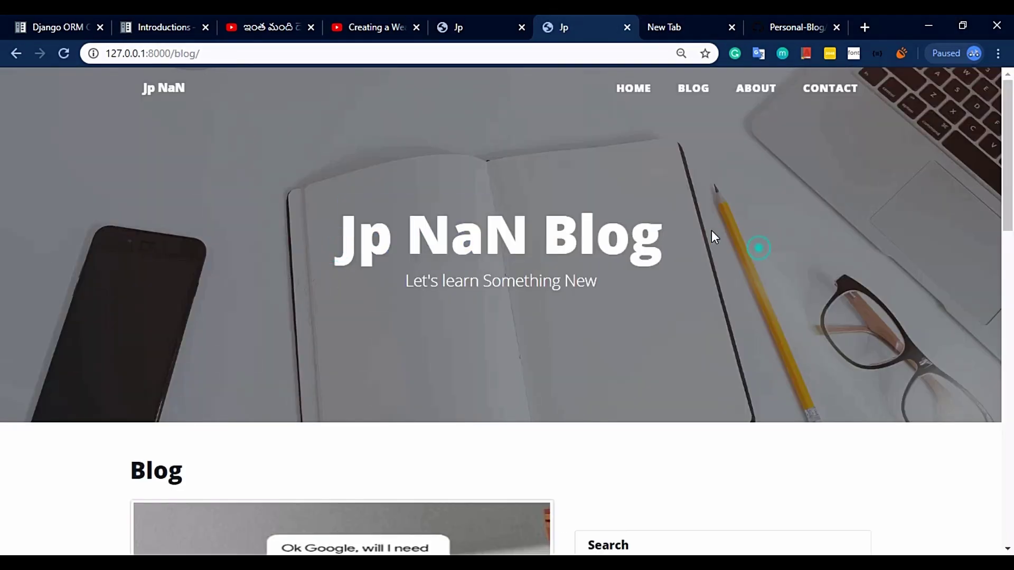
{"action": "left_click", "coordinate": [637, 91]}
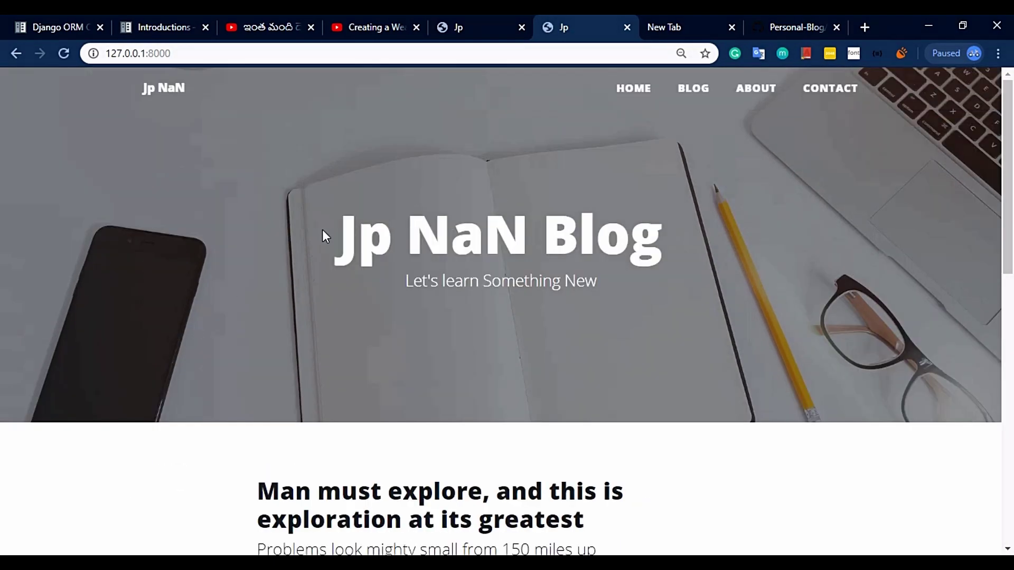
{"action": "left_click_drag", "start_coordinate": [324, 233], "coordinate": [695, 230]}
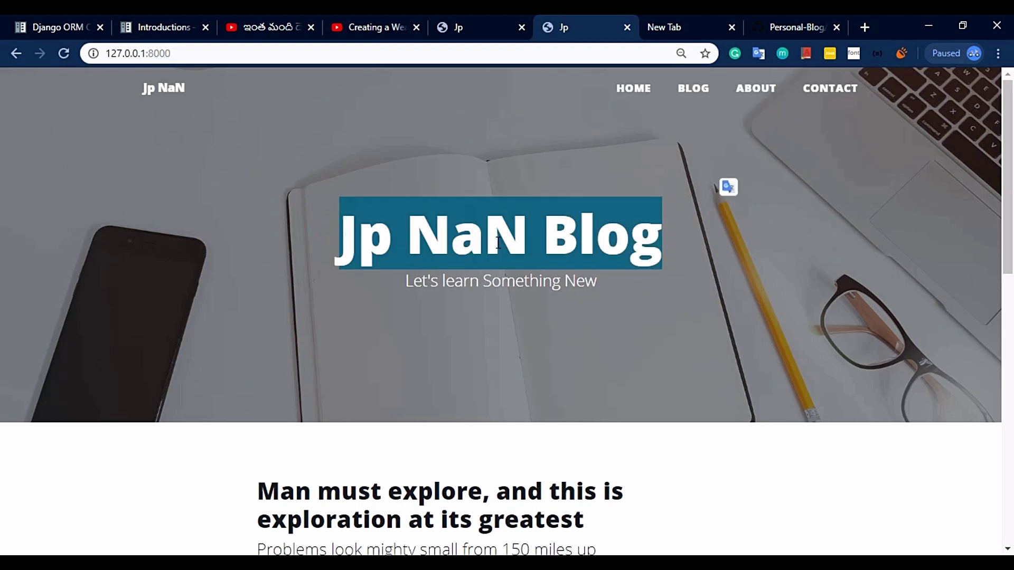
Return to the Contact page, fill in the sender's name and e-mail, and correct the misspelled gmail.com domain
{"action": "left_click", "coordinate": [818, 89]}
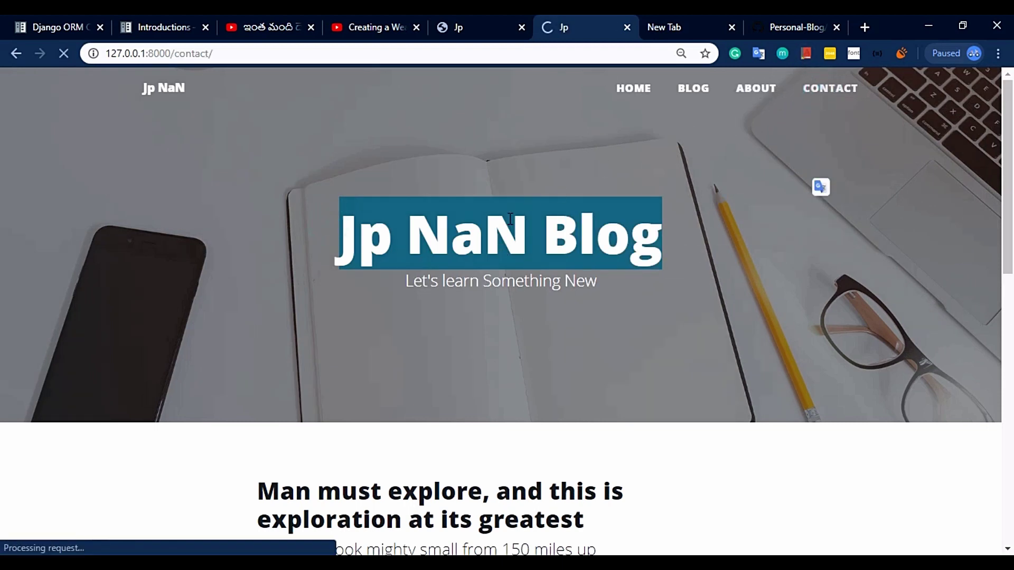
{"action": "scroll", "coordinate": [508, 218], "scroll_direction": "down", "scroll_amount": 1}
{"action": "left_click", "coordinate": [488, 235]}
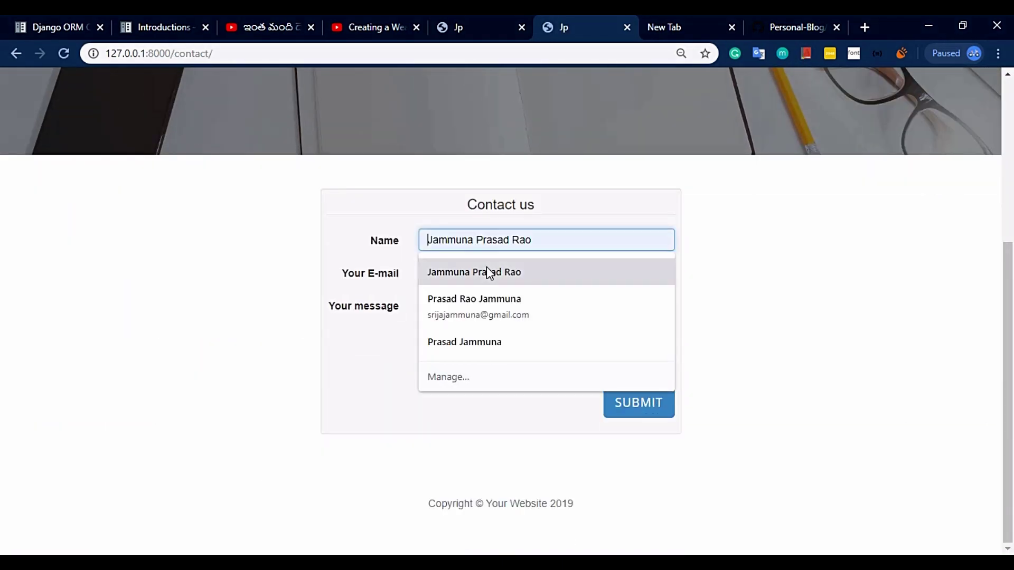
{"action": "left_click", "coordinate": [486, 269]}
{"action": "left_click", "coordinate": [482, 273]}
{"action": "left_click", "coordinate": [486, 305]}
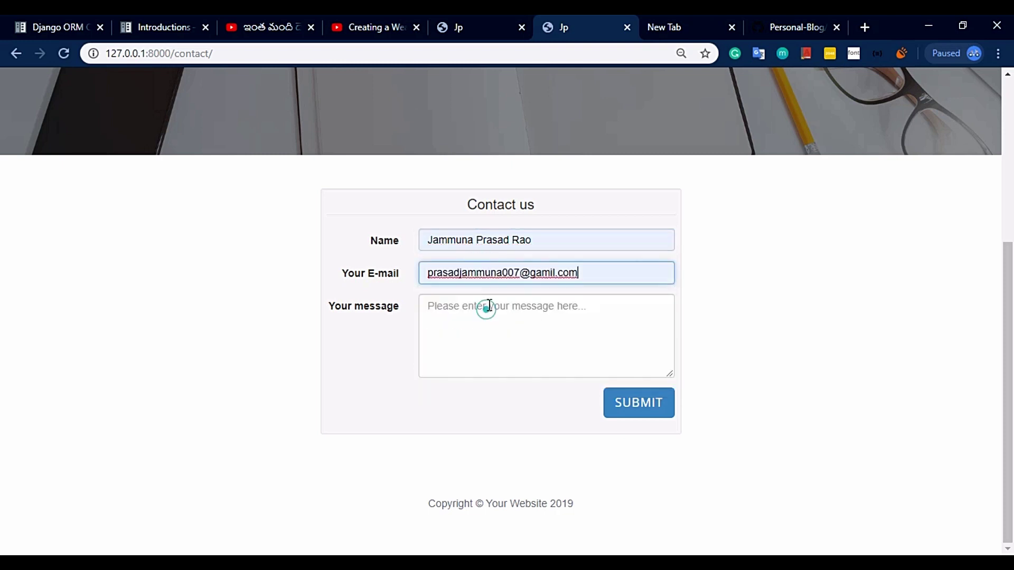
{"action": "left_click", "coordinate": [543, 270]}
{"action": "key", "text": "BackSpace"}
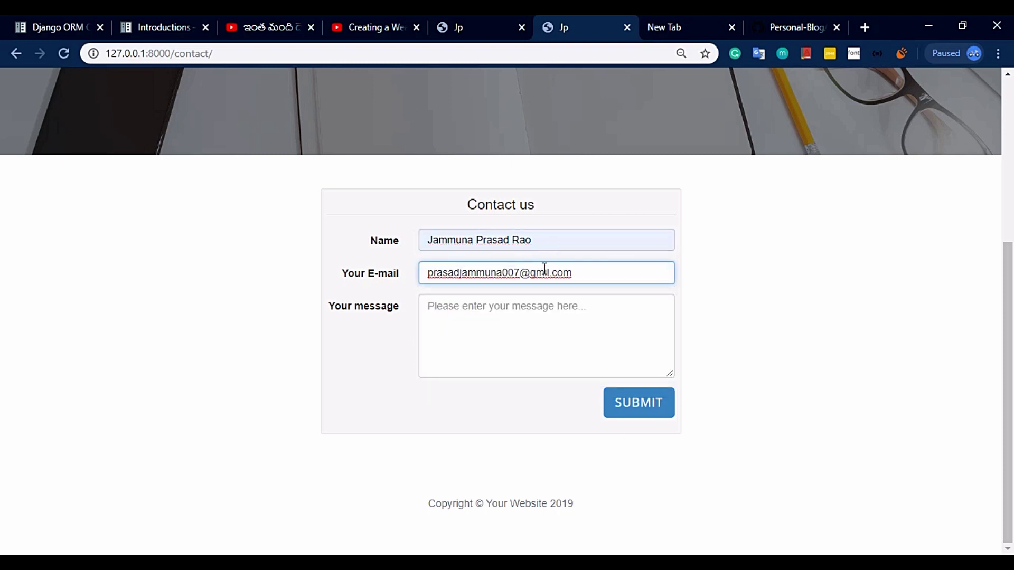
{"action": "type", "text": "a"}
Enter the message "please subscribe to my channel and support me" in the contact form, applying the suggested spelling and grammar corrections
{"action": "left_click", "coordinate": [545, 312]}
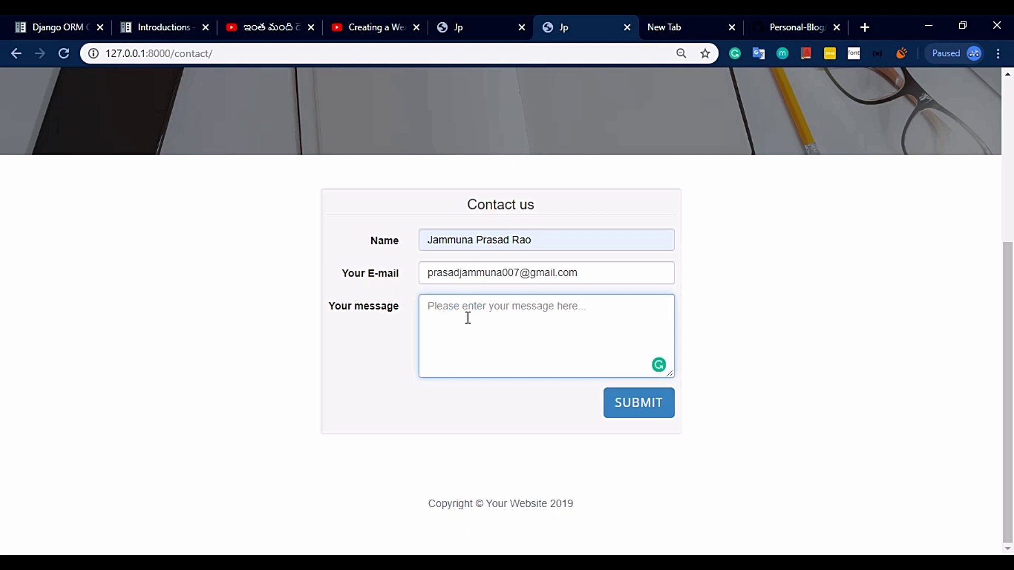
{"action": "type", "text": "please subscribe my channel"}
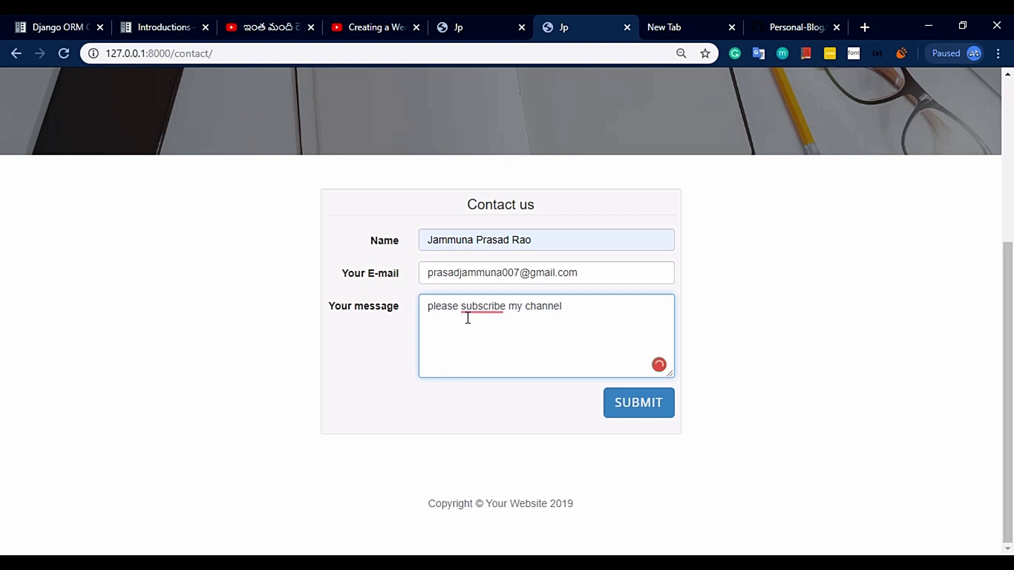
{"action": "type", "text": "ppor "}
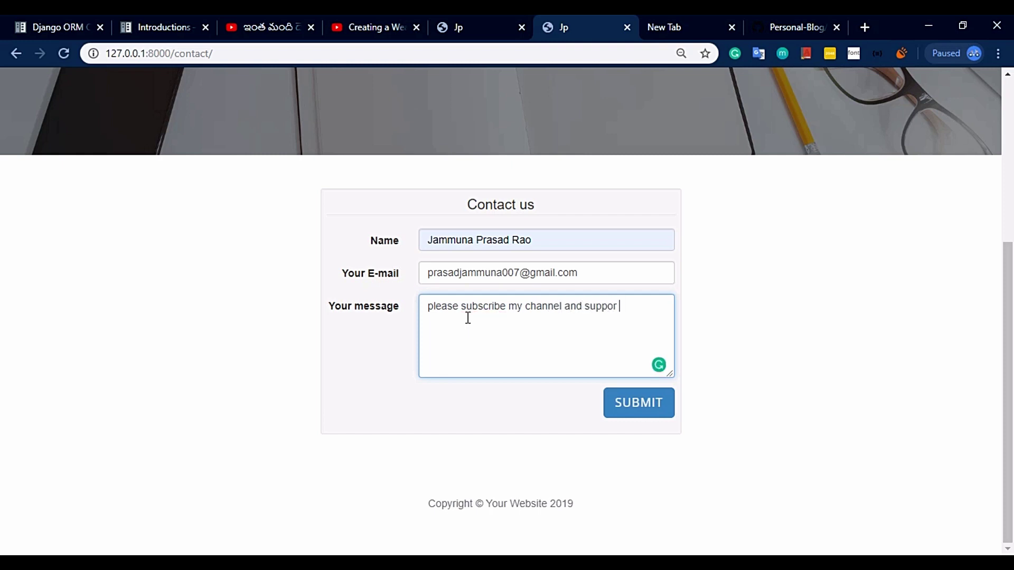
{"action": "type", "text": "me"}
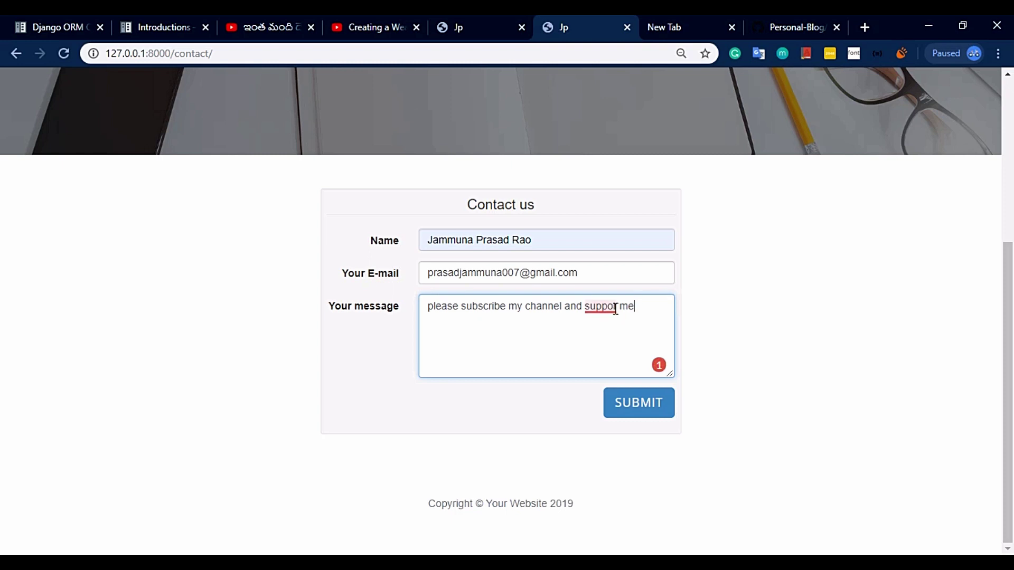
{"action": "mouse_move", "coordinate": [615, 308]}
{"action": "left_click", "coordinate": [593, 141]}
{"action": "left_click", "coordinate": [708, 309]}
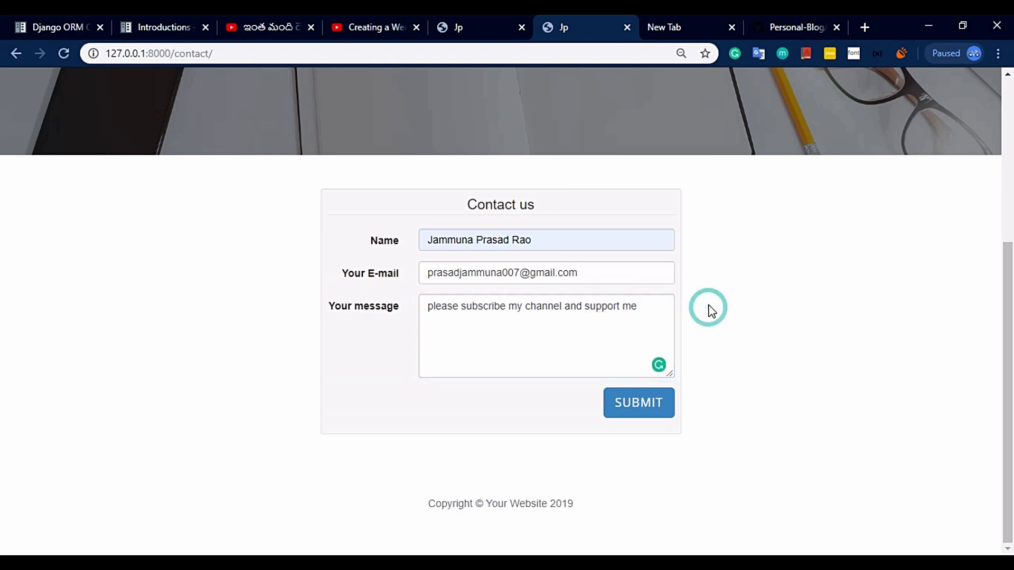
{"action": "mouse_move", "coordinate": [472, 307]}
{"action": "left_click", "coordinate": [482, 211]}
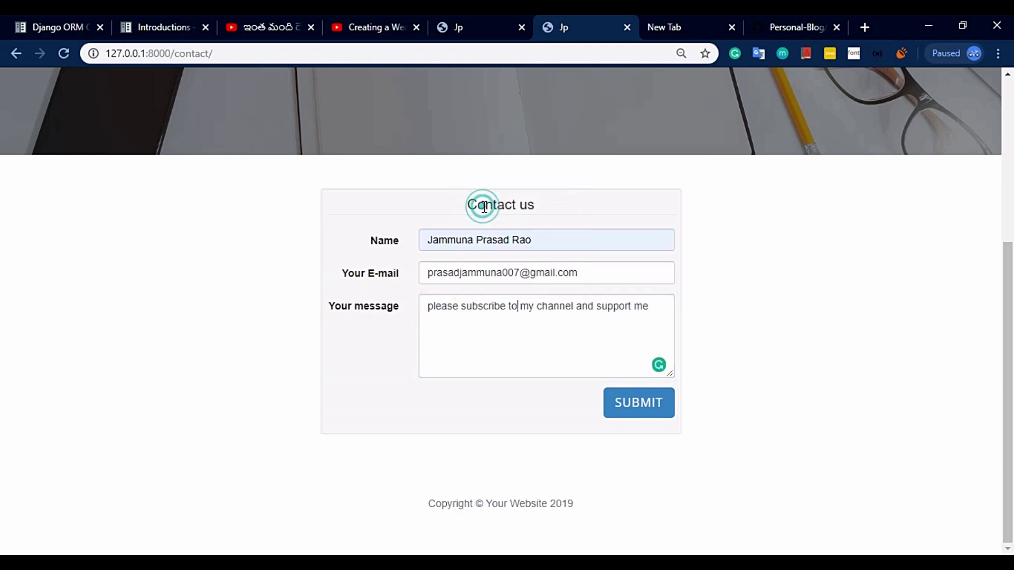
Submit the contact form and check the response shown above it
{"action": "left_click", "coordinate": [639, 403]}
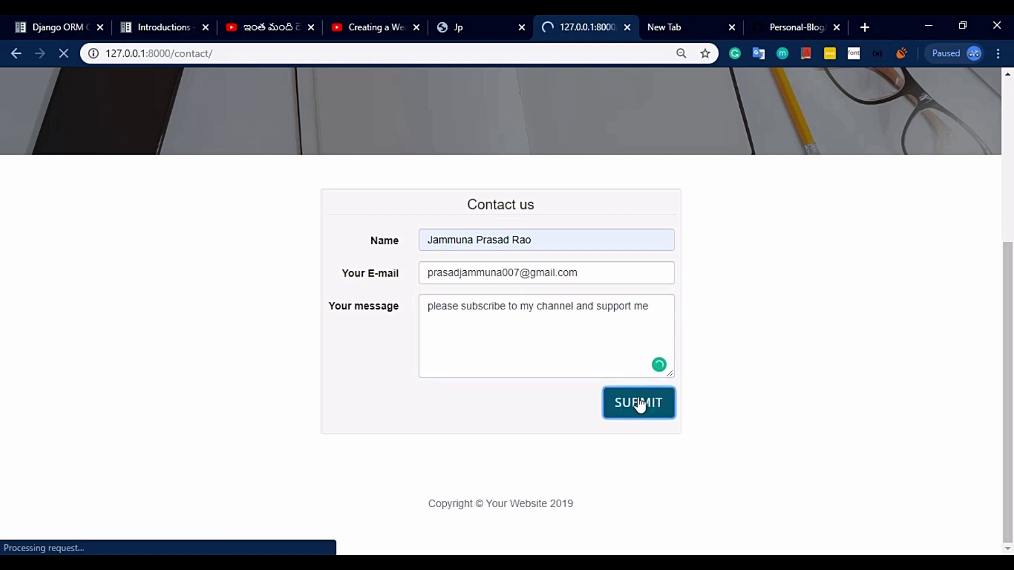
{"action": "scroll", "coordinate": [594, 362], "scroll_direction": "down", "scroll_amount": 3}
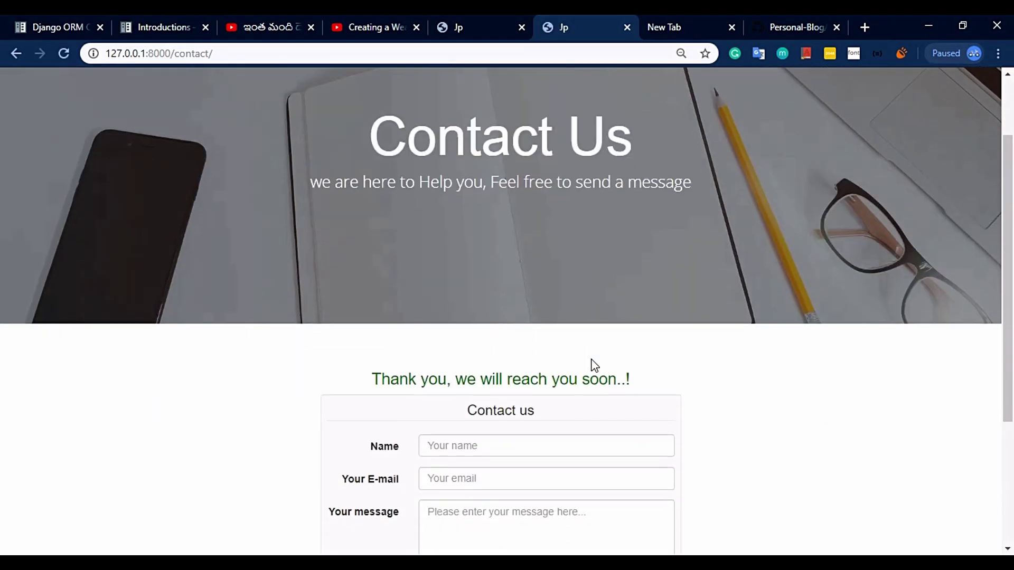
{"action": "left_click_drag", "start_coordinate": [398, 324], "coordinate": [499, 325]}
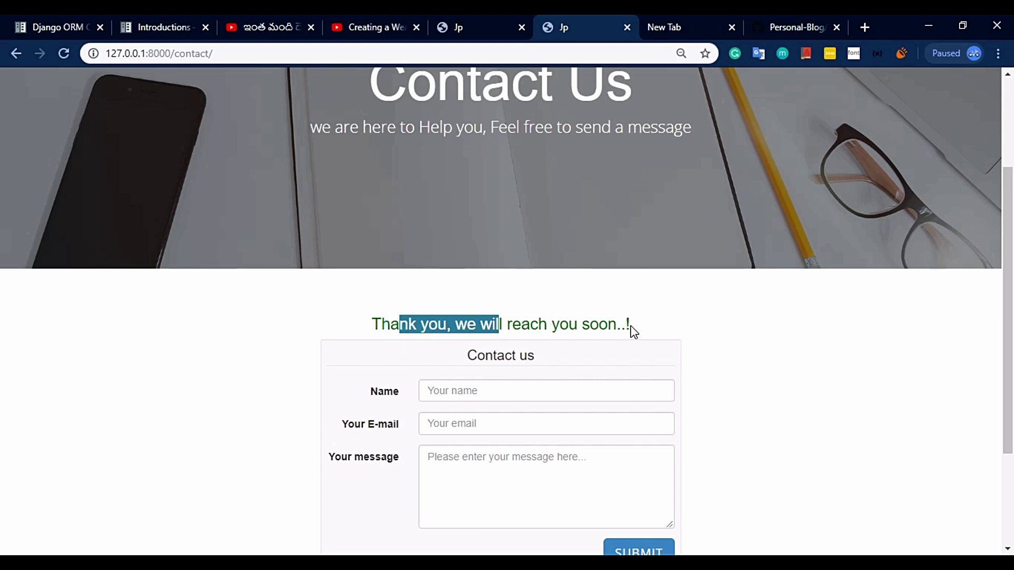
{"action": "left_click", "coordinate": [398, 334]}
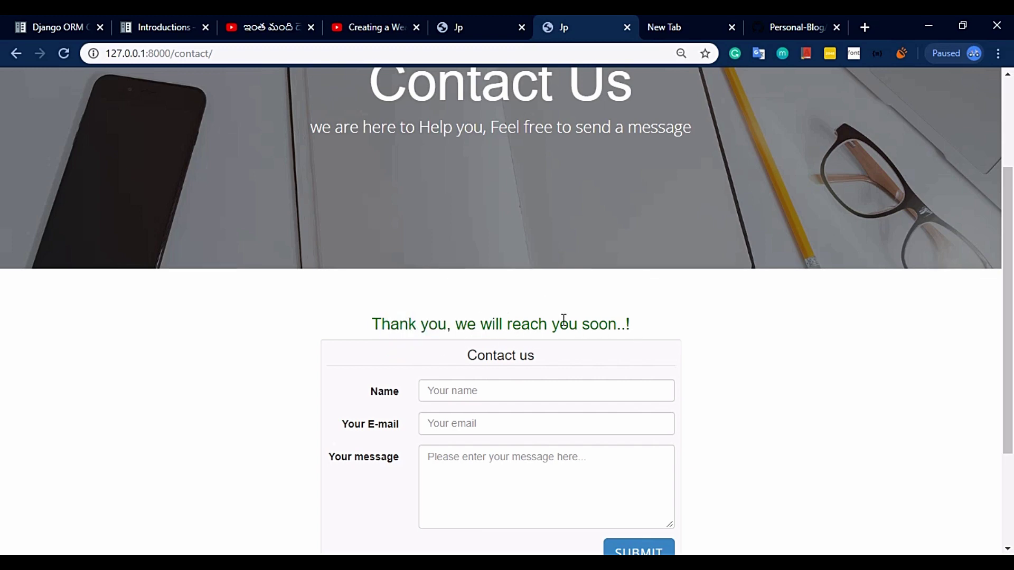
{"action": "scroll", "coordinate": [601, 344], "scroll_direction": "up", "scroll_amount": 3}
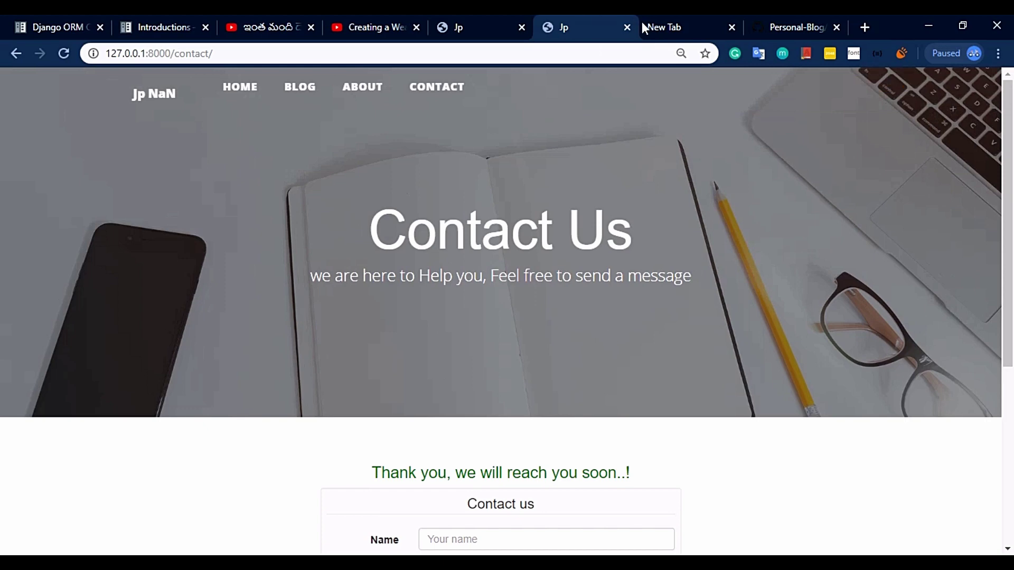
Open the Django admin site at 127.0.0.1:8000/admin in the empty browser tab and log in with the prefilled credentials
{"action": "left_click", "coordinate": [696, 25]}
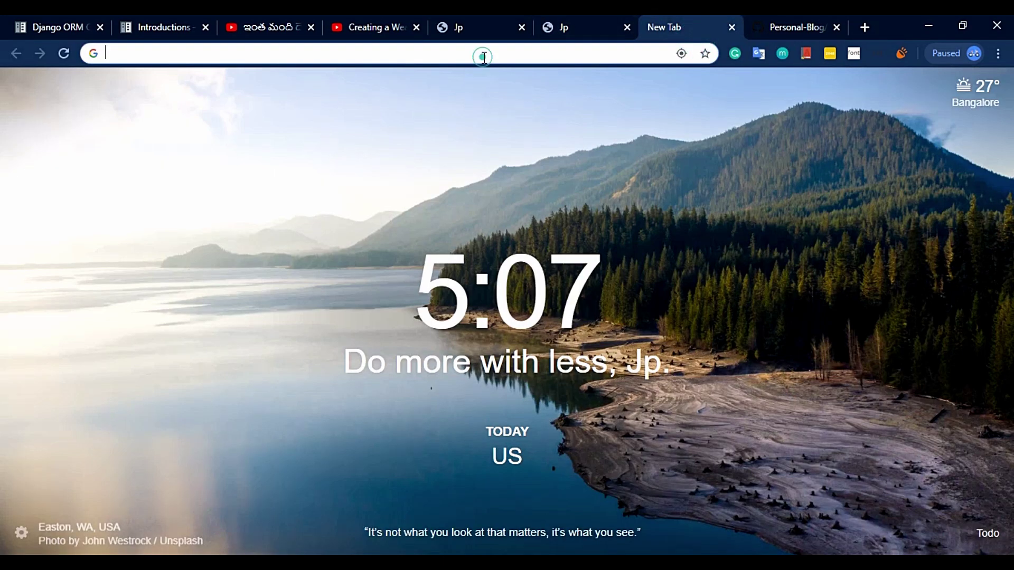
{"action": "type", "text": "127.0.0.1:8000"}
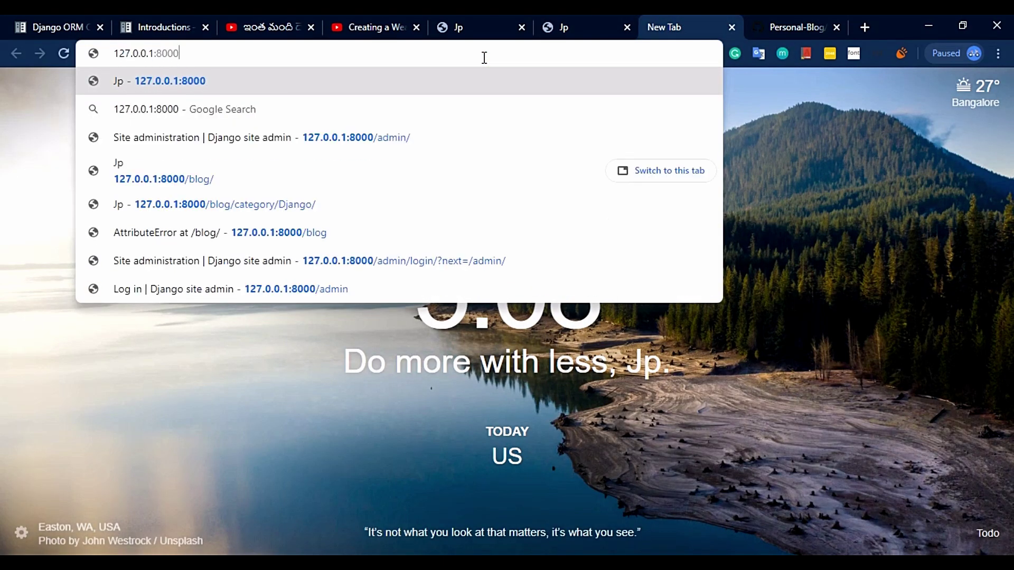
{"action": "type", "text": "/ad"}
{"action": "key", "text": "Return"}
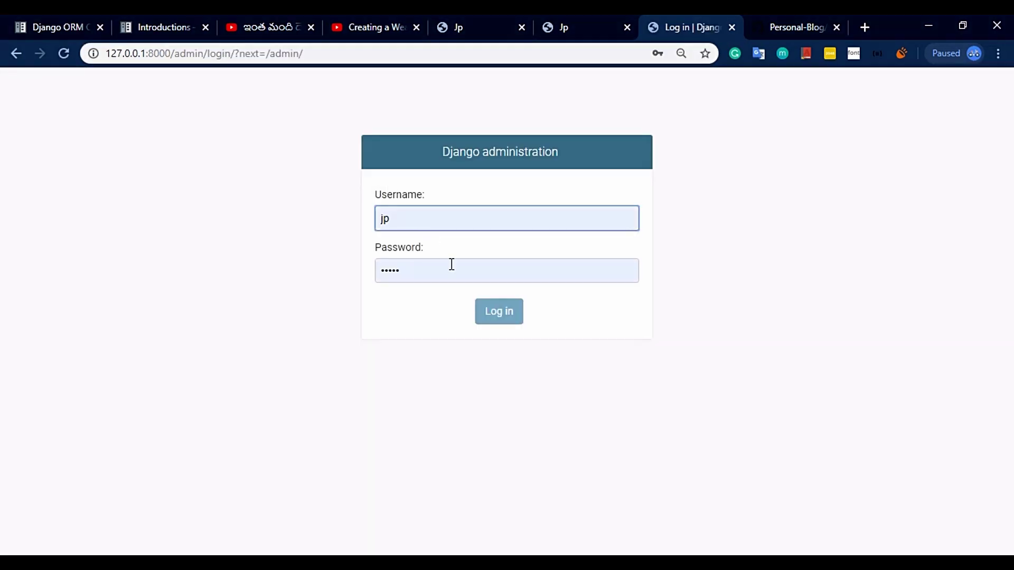
{"action": "left_click", "coordinate": [497, 317]}
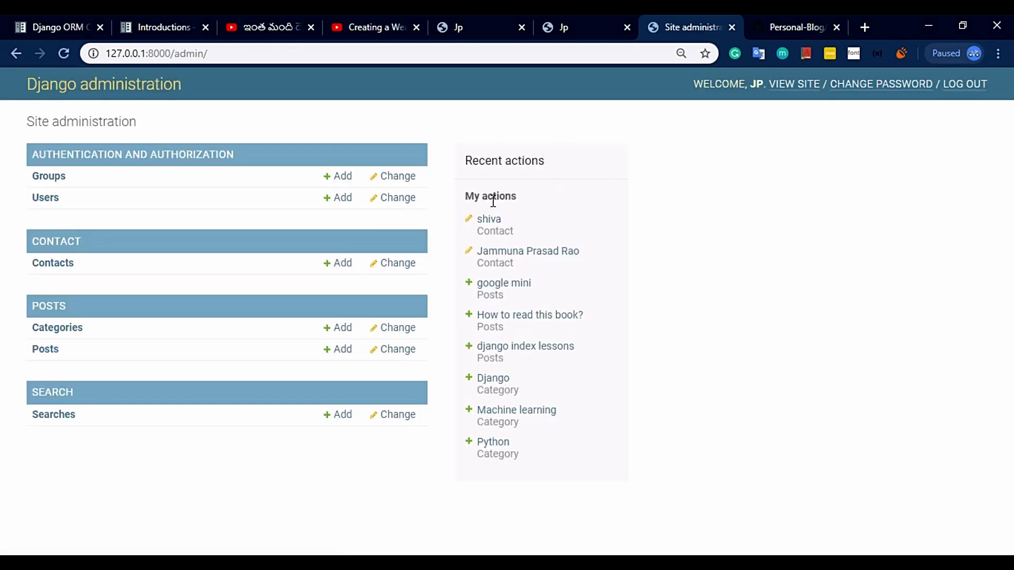
Return to the blog's Contact page, reload it and check the navigation links offered to a logged-in user
{"action": "left_click", "coordinate": [575, 33]}
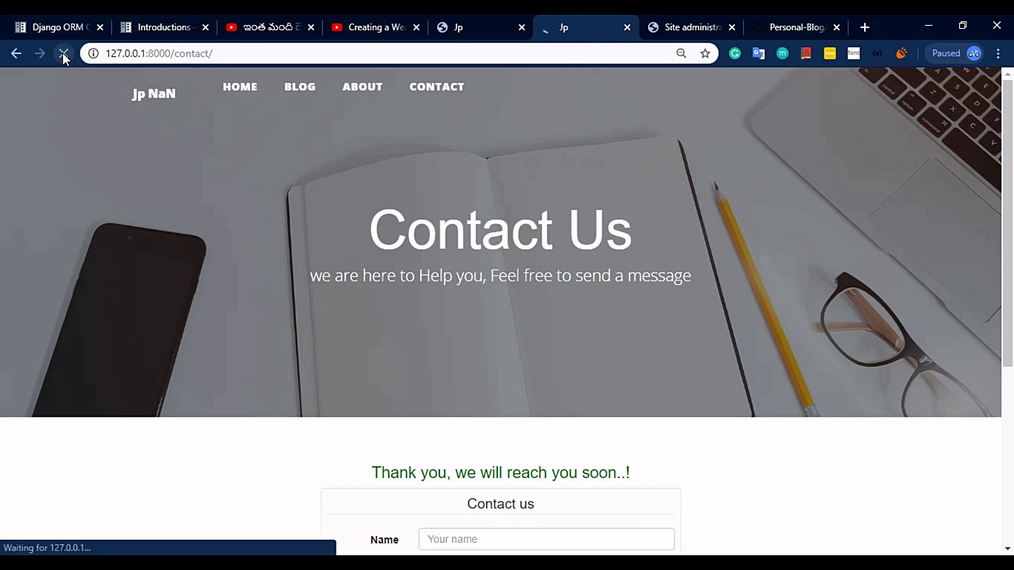
{"action": "scroll", "coordinate": [337, 150], "scroll_direction": "down", "scroll_amount": 1}
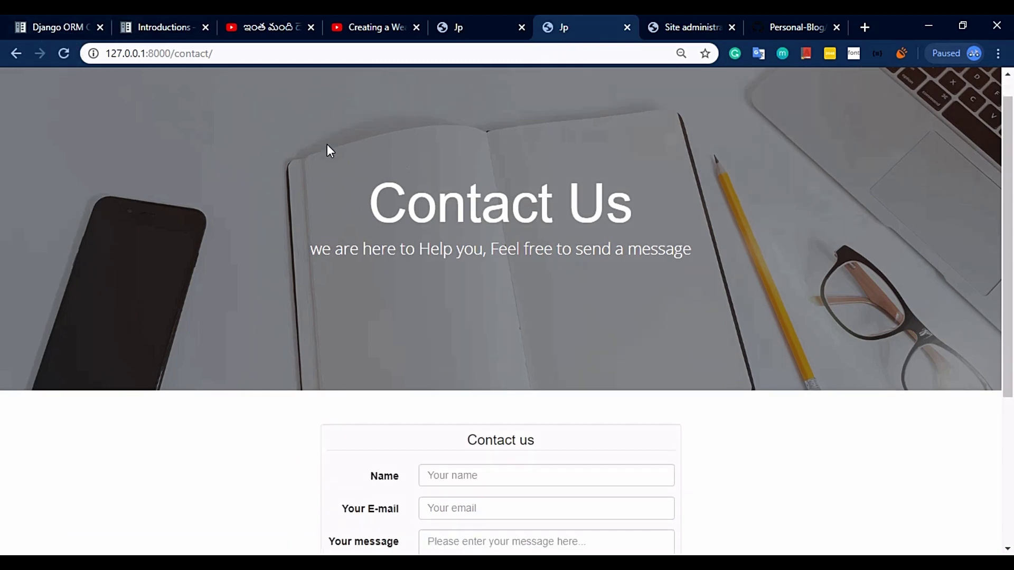
{"action": "scroll", "coordinate": [327, 144], "scroll_direction": "up", "scroll_amount": 1}
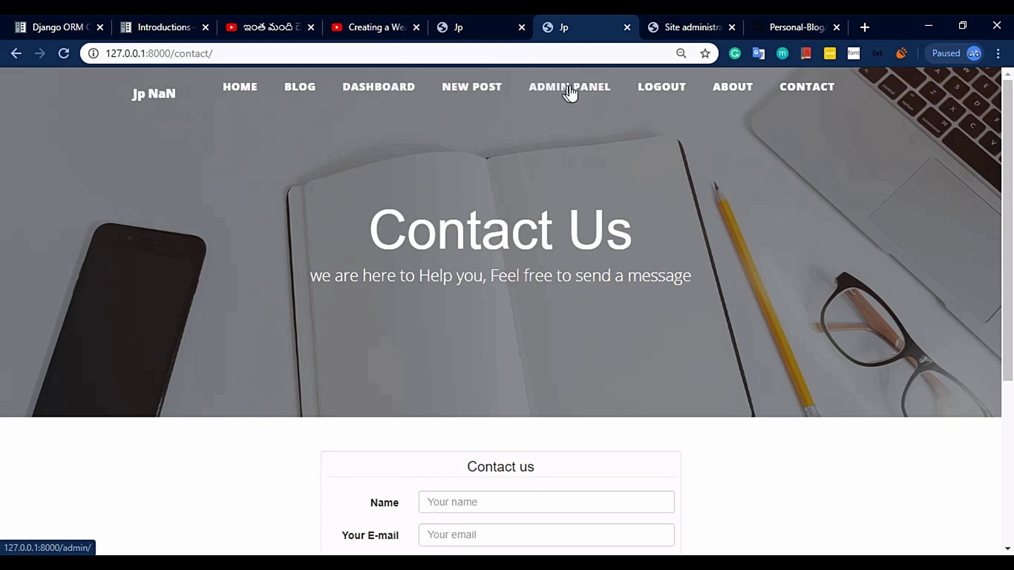
Open the blog dashboard and review the listed posts with their available actions
{"action": "left_click", "coordinate": [363, 87]}
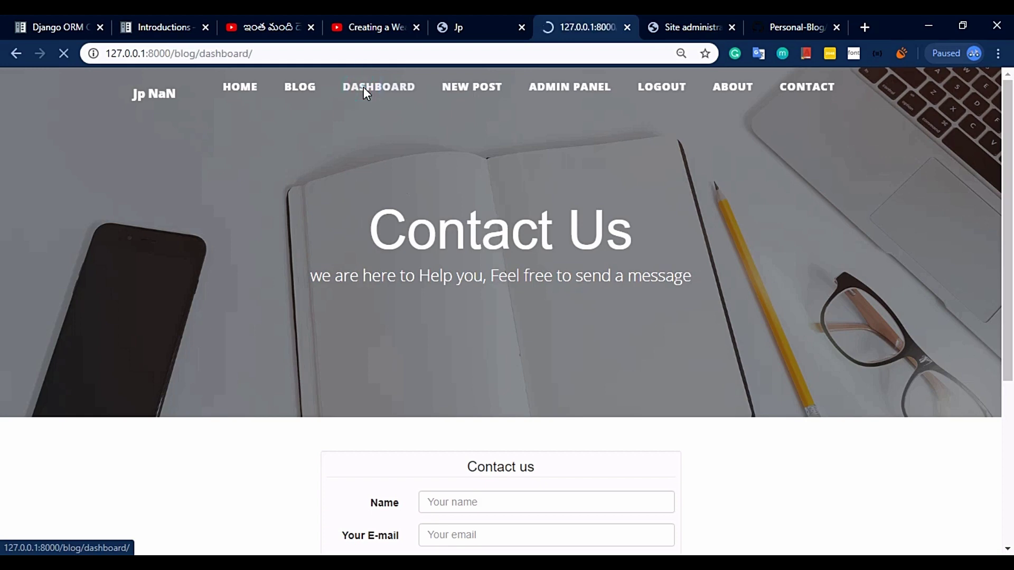
{"action": "scroll", "coordinate": [364, 95], "scroll_direction": "down", "scroll_amount": 2}
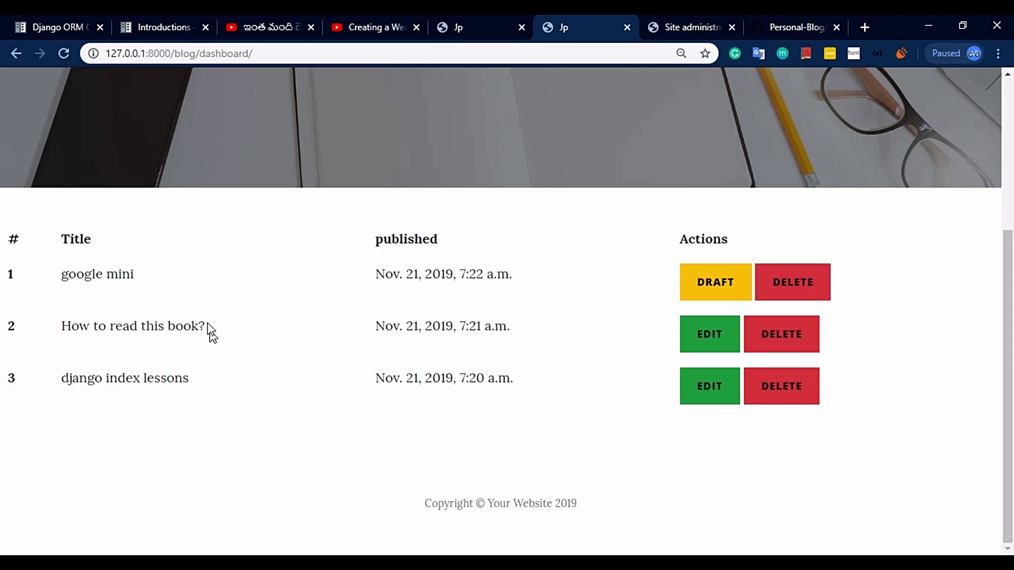
{"action": "left_click_drag", "start_coordinate": [207, 324], "coordinate": [9, 343]}
{"action": "left_click", "coordinate": [236, 340]}
Open the post "How to read this book?" for editing and append "Jp" to its title
{"action": "left_click", "coordinate": [708, 336]}
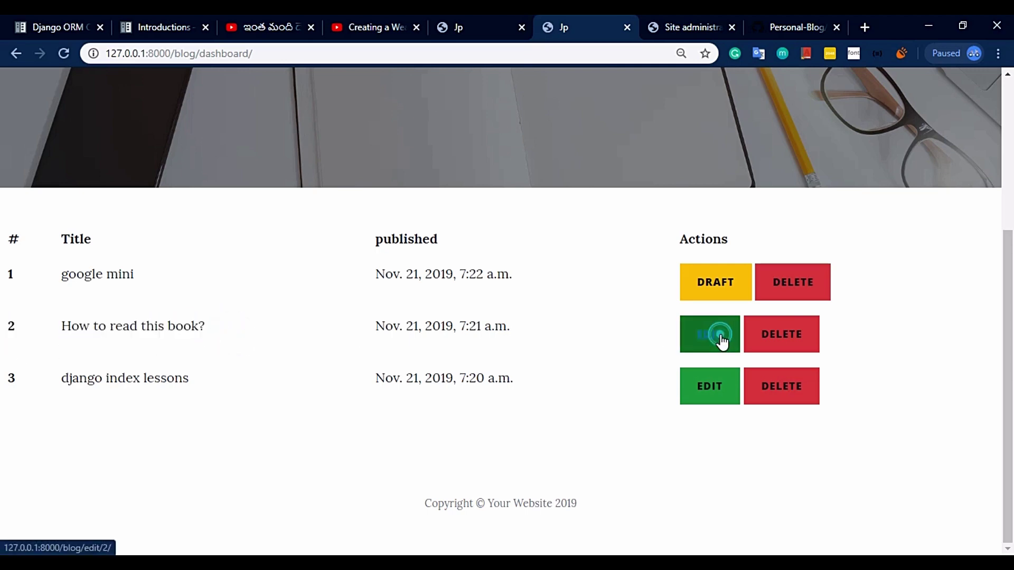
{"action": "scroll", "coordinate": [601, 298], "scroll_direction": "down", "scroll_amount": 8}
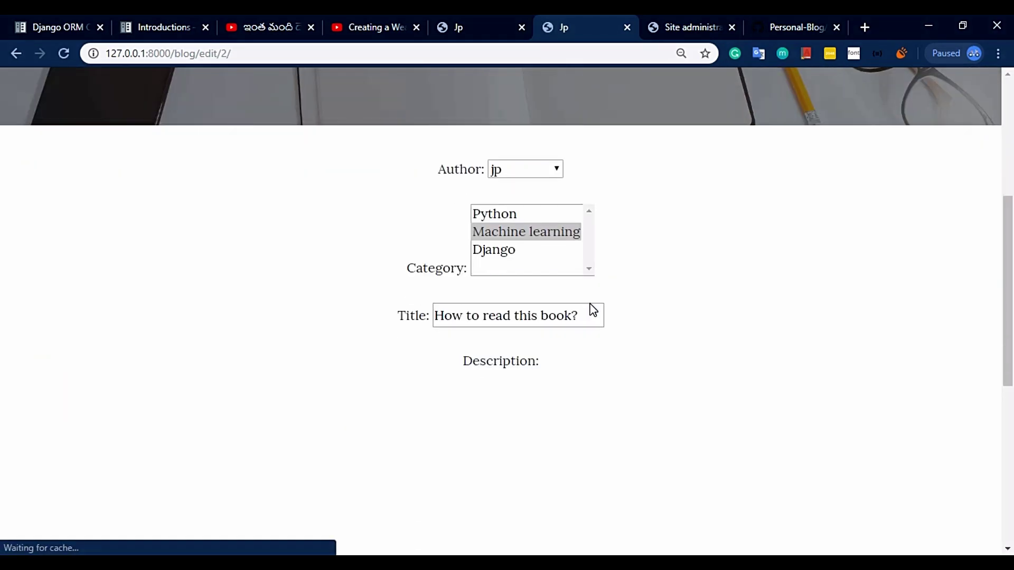
{"action": "left_click", "coordinate": [582, 166]}
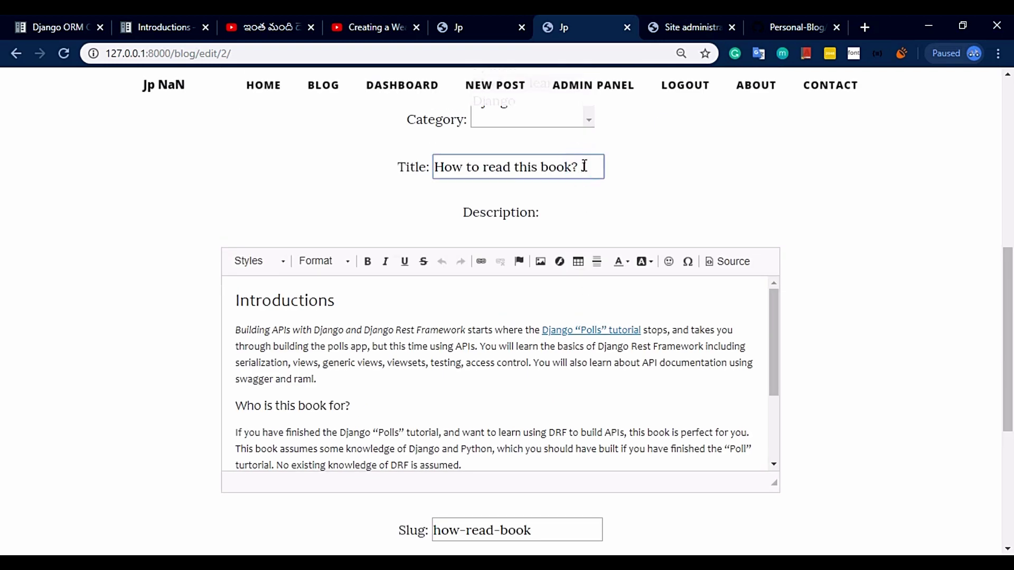
{"action": "left_click", "coordinate": [657, 170]}
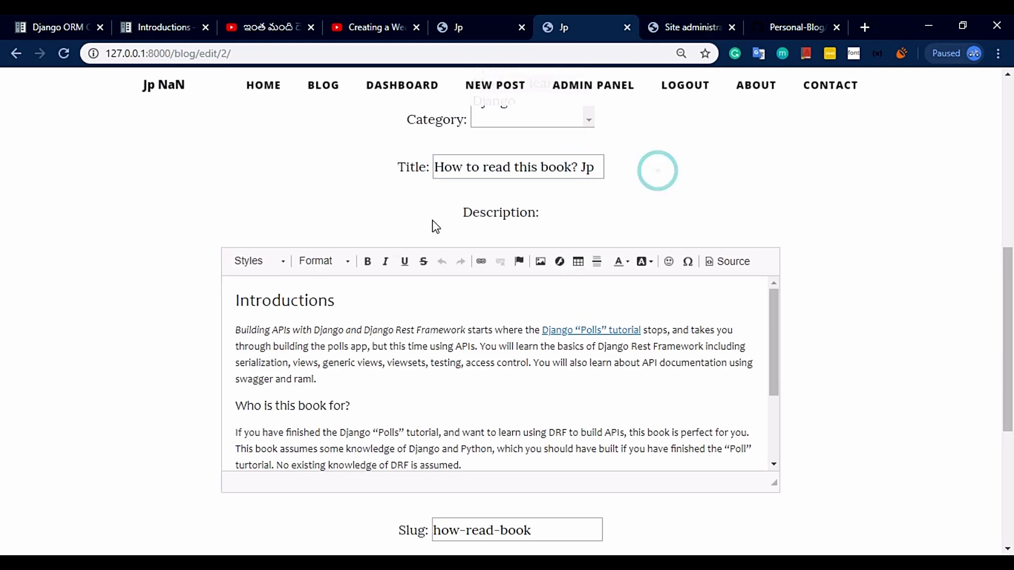
Examine the text style and paragraph format choices of the post's description editor
{"action": "scroll", "coordinate": [319, 315], "scroll_direction": "down", "scroll_amount": 2}
{"action": "scroll", "coordinate": [319, 314], "scroll_direction": "up", "scroll_amount": 2}
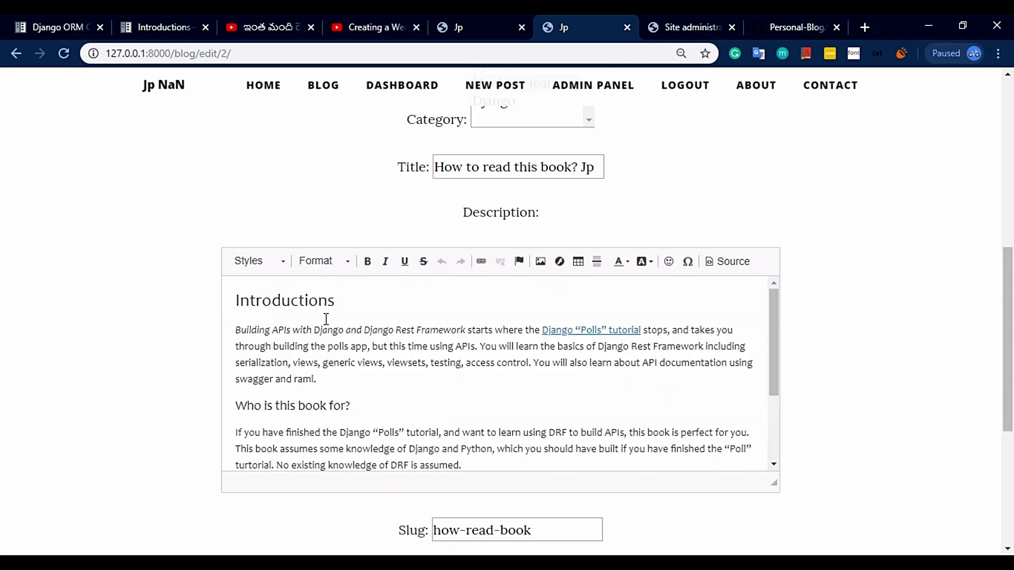
{"action": "left_click", "coordinate": [278, 262]}
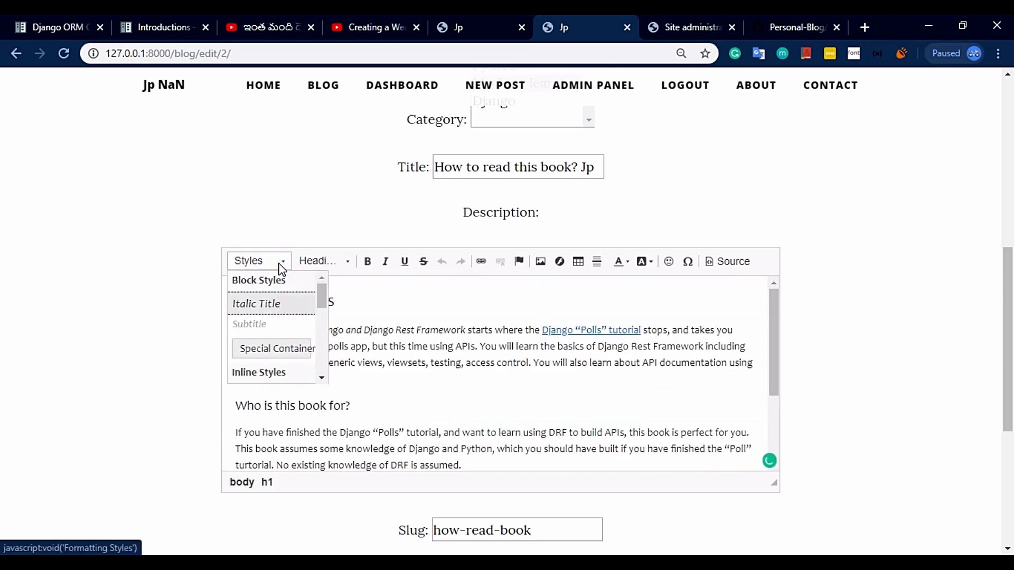
{"action": "left_click", "coordinate": [323, 262]}
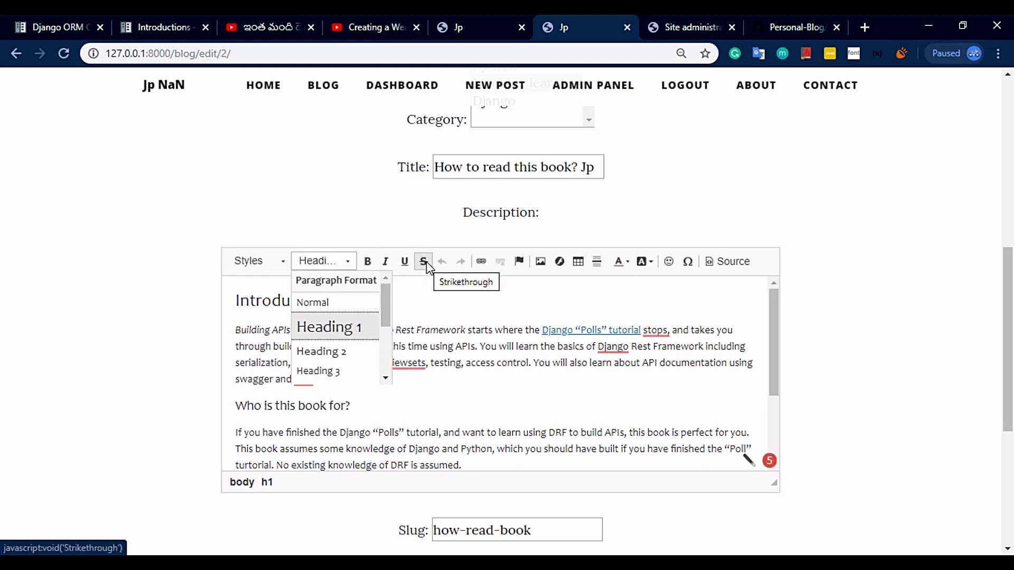
Examine the image properties for the description, including the size, border and spacing fields, and close them without inserting an image
{"action": "left_click", "coordinate": [544, 263]}
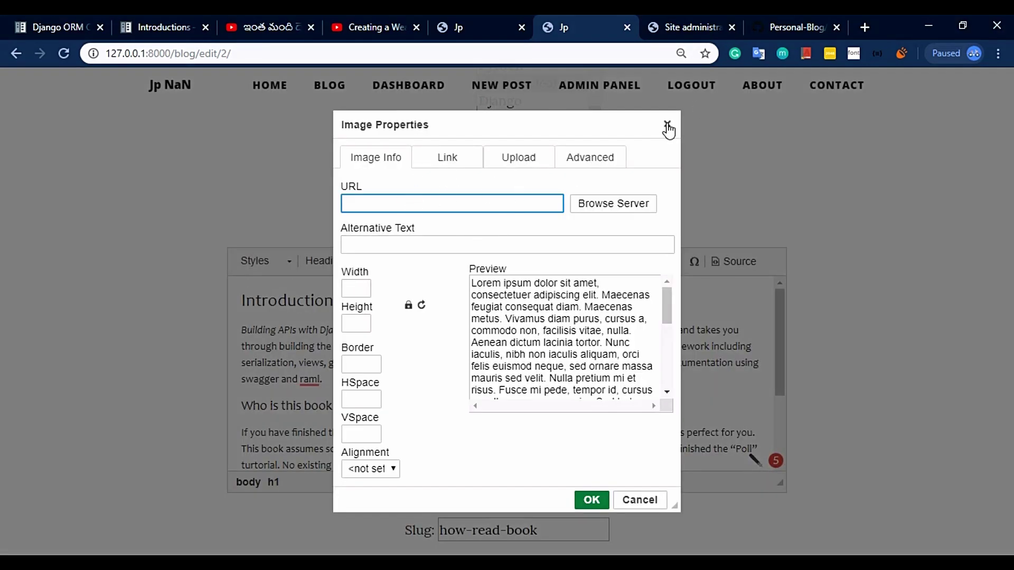
{"action": "left_click", "coordinate": [361, 321]}
{"action": "left_click", "coordinate": [358, 286]}
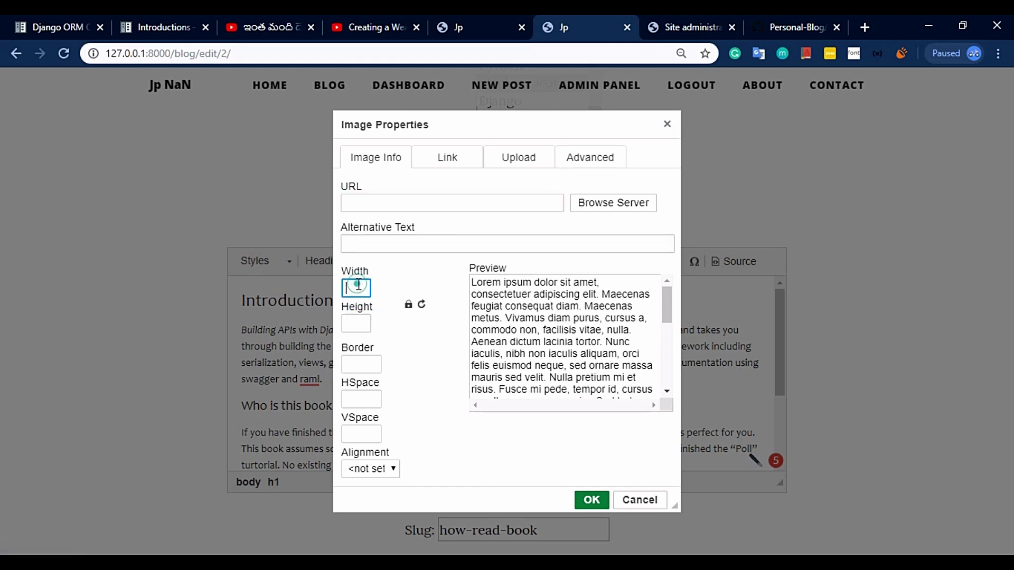
{"action": "left_click", "coordinate": [358, 322]}
{"action": "left_click", "coordinate": [354, 364]}
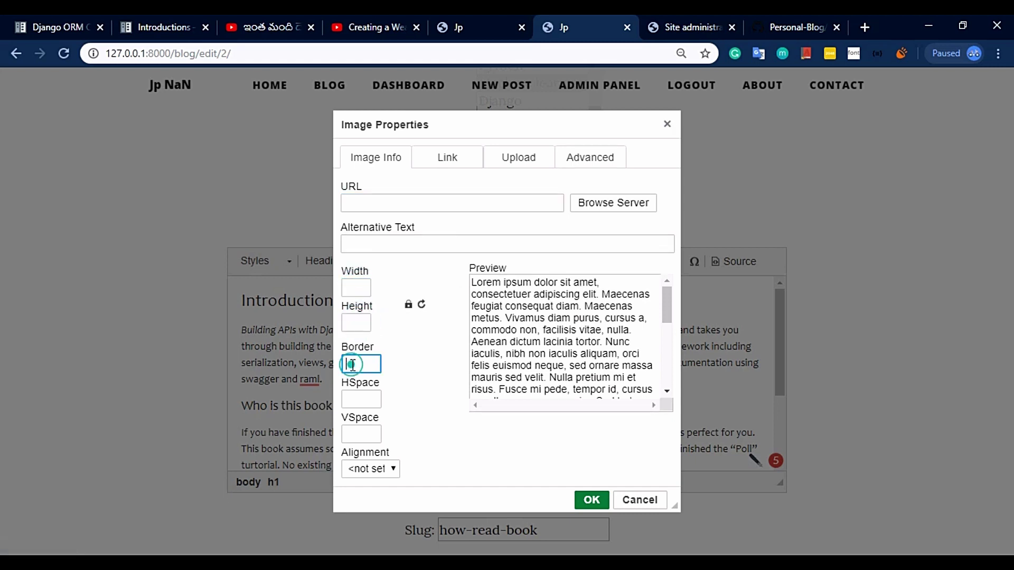
{"action": "left_click", "coordinate": [357, 397]}
{"action": "left_click", "coordinate": [355, 435]}
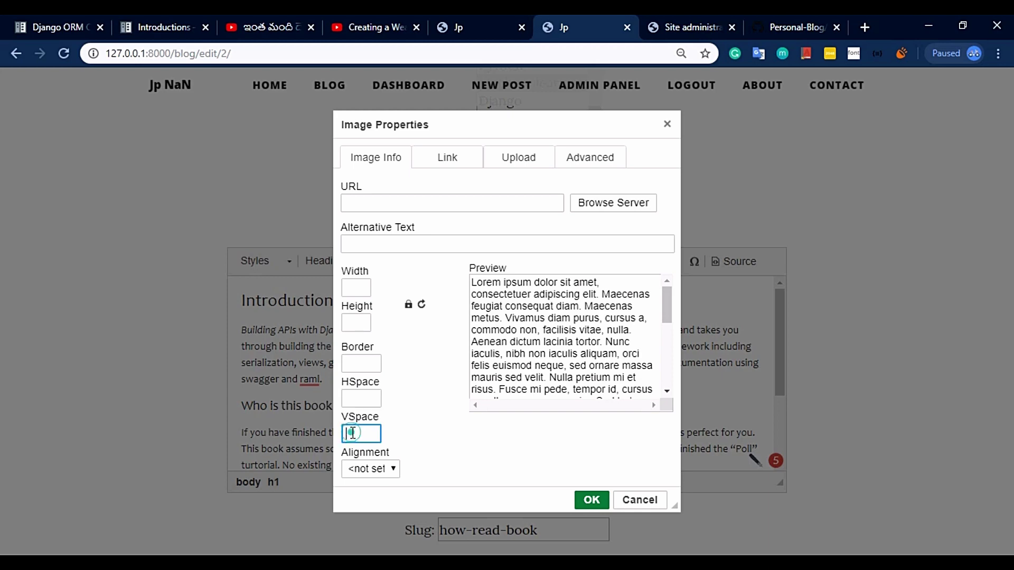
{"action": "left_click", "coordinate": [667, 124]}
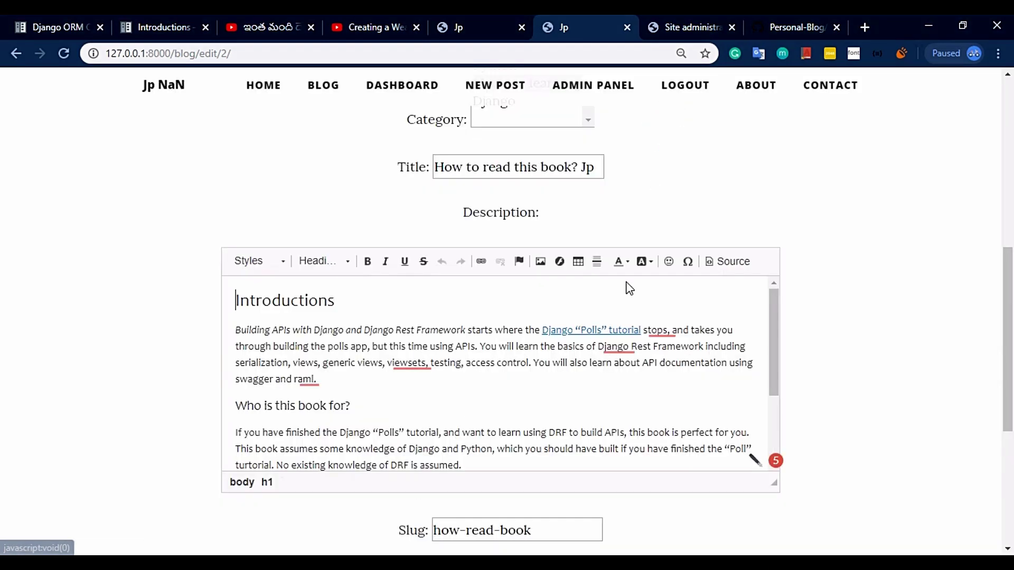
View the description's HTML source, return to the formatted view and inspect the background colour palette
{"action": "left_click", "coordinate": [727, 263]}
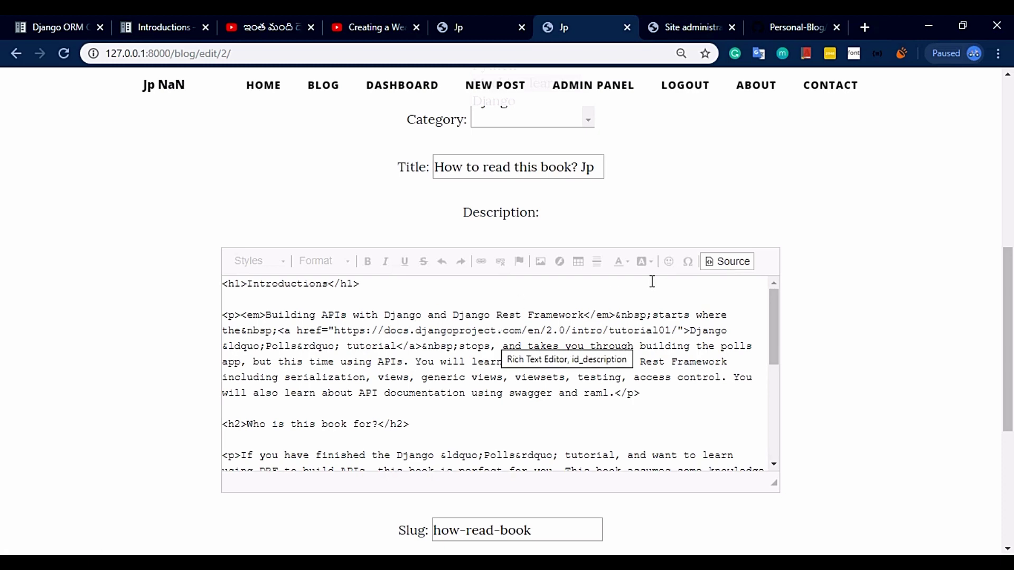
{"action": "scroll", "coordinate": [652, 281], "scroll_direction": "down", "scroll_amount": 2}
{"action": "left_click", "coordinate": [719, 261]}
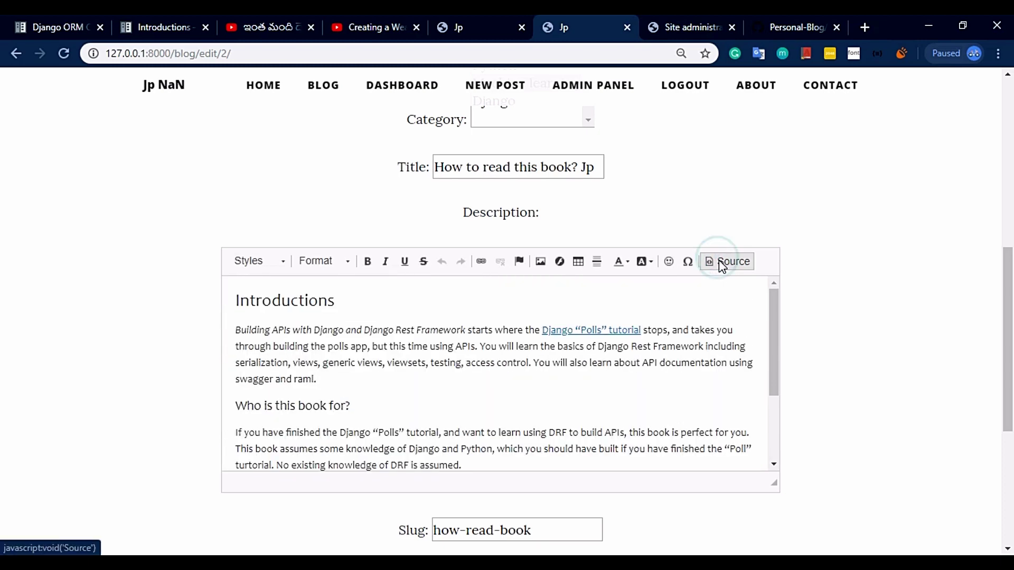
{"action": "left_click", "coordinate": [650, 262]}
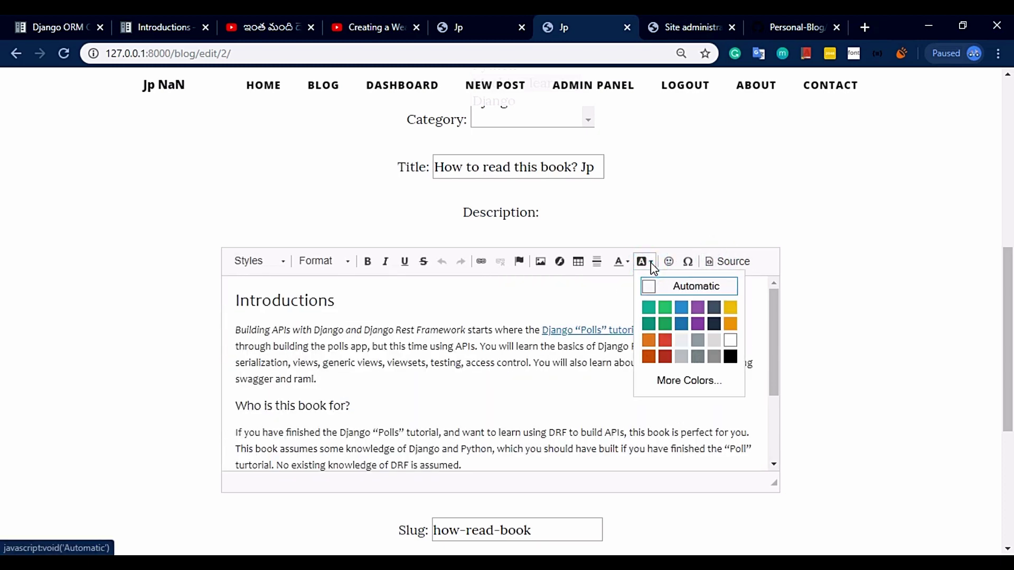
{"action": "left_click", "coordinate": [728, 198]}
Review the rest of the edit form, submit the edited post and check its title in the dashboard list
{"action": "scroll", "coordinate": [537, 314], "scroll_direction": "down", "scroll_amount": 4}
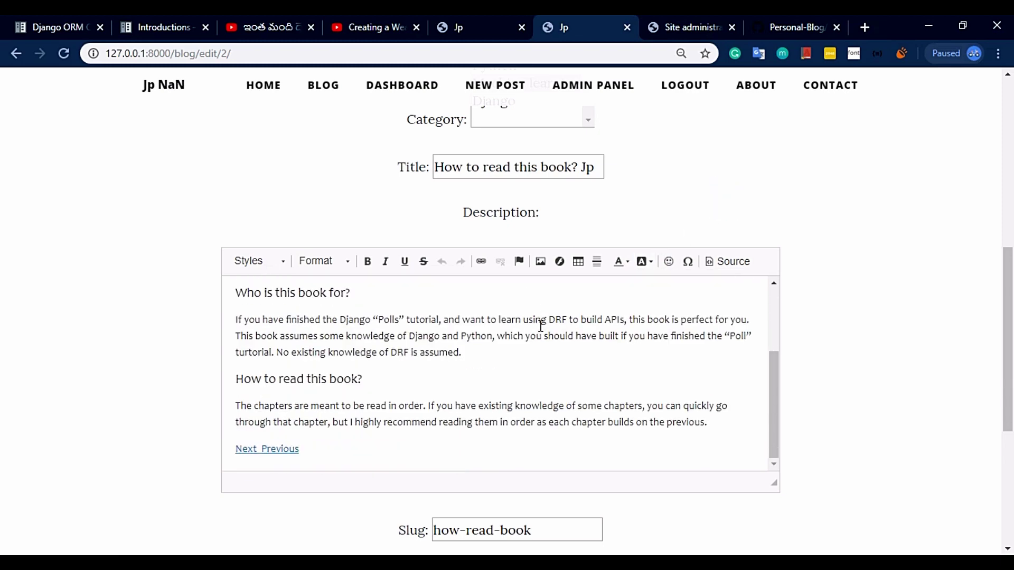
{"action": "scroll", "coordinate": [528, 322], "scroll_direction": "up", "scroll_amount": 5}
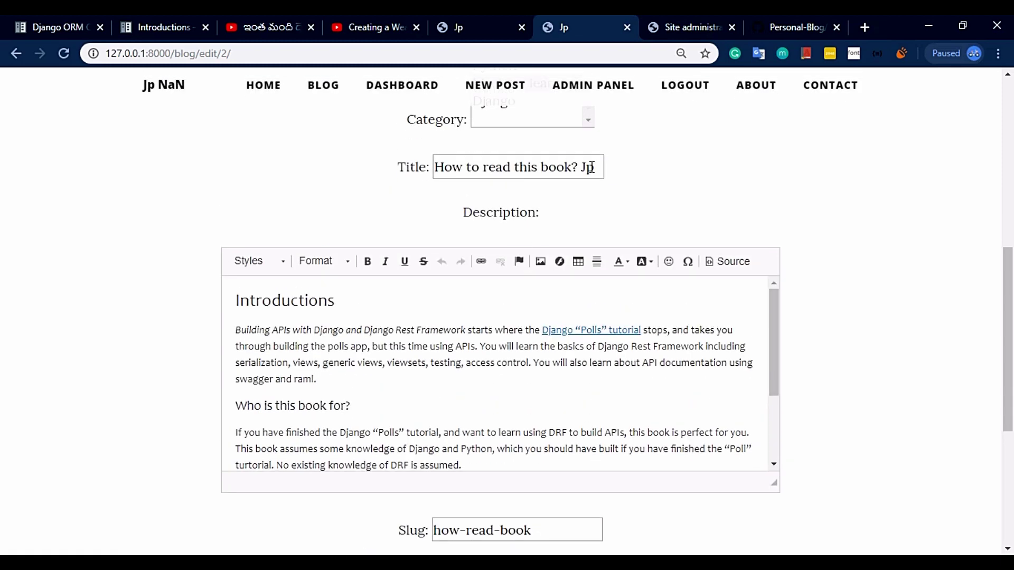
{"action": "scroll", "coordinate": [590, 168], "scroll_direction": "down", "scroll_amount": 5}
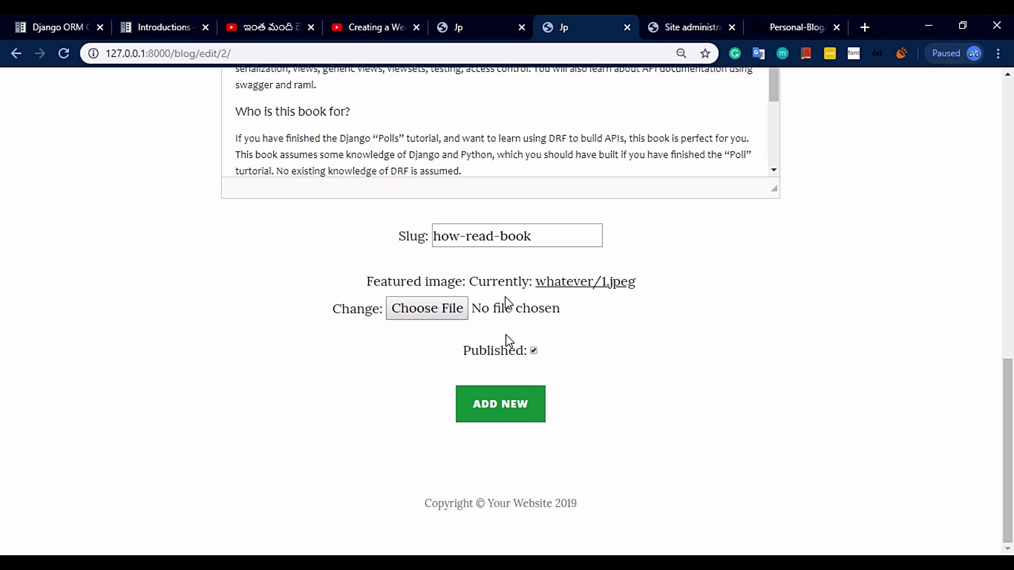
{"action": "left_click", "coordinate": [502, 402]}
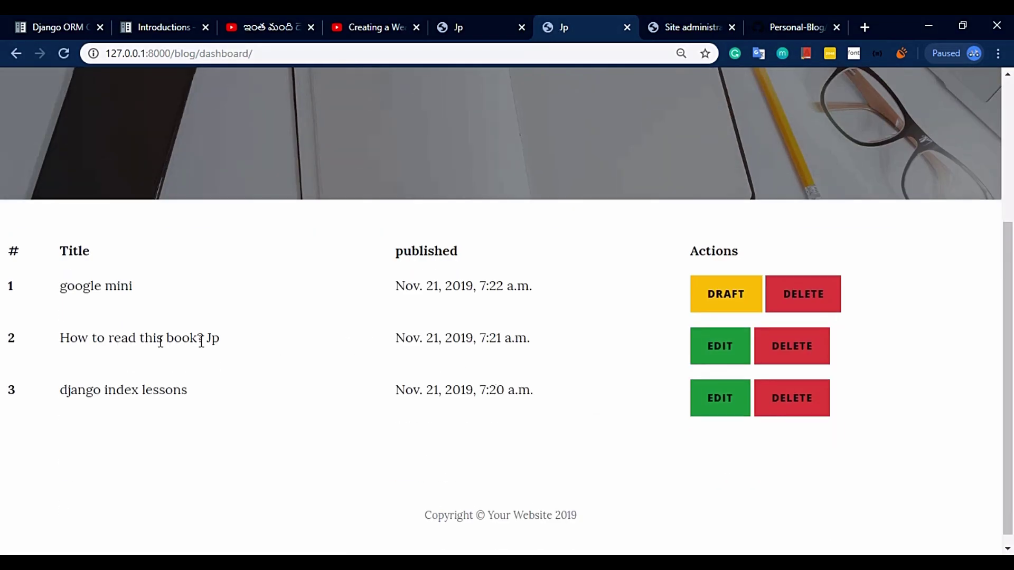
{"action": "double_click", "coordinate": [212, 337]}
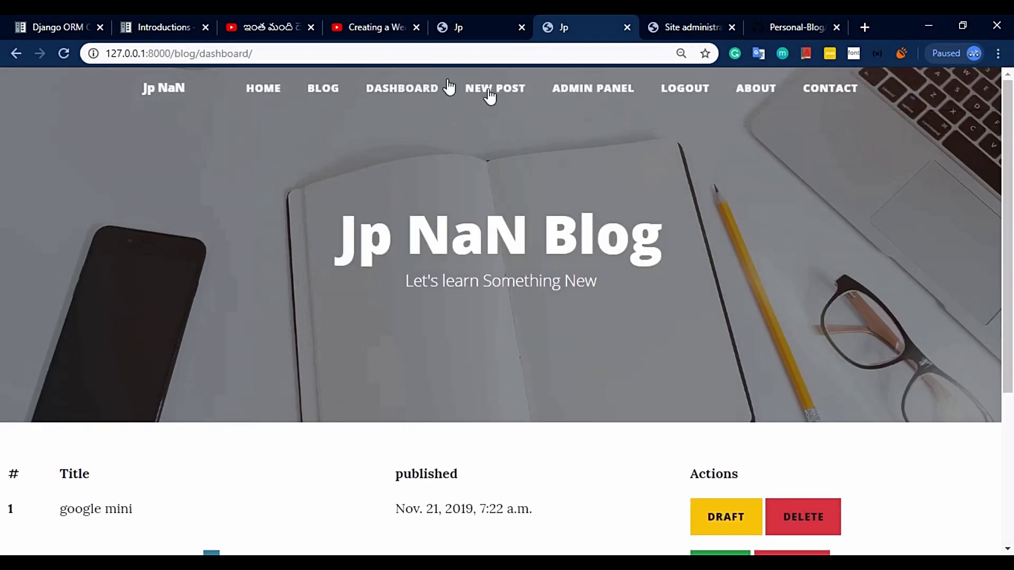
Visit the Blog page and check the edited title on the "How to read this book?" post card
{"action": "left_click", "coordinate": [337, 86]}
{"action": "scroll", "coordinate": [335, 91], "scroll_direction": "down", "scroll_amount": 15}
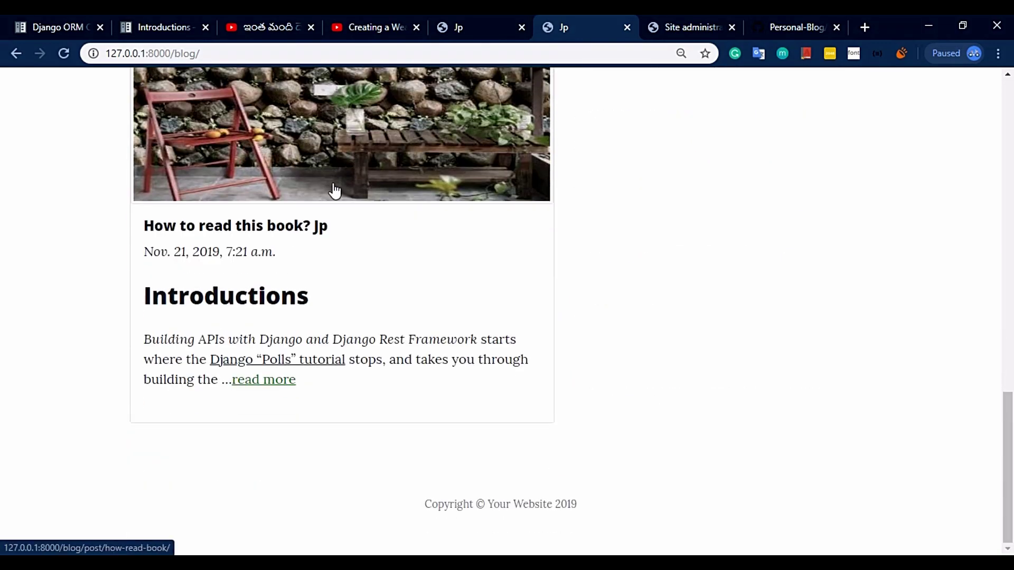
{"action": "left_click", "coordinate": [317, 228]}
{"action": "scroll", "coordinate": [626, 206], "scroll_direction": "up", "scroll_amount": 4}
{"action": "scroll", "coordinate": [626, 206], "scroll_direction": "up", "scroll_amount": 10}
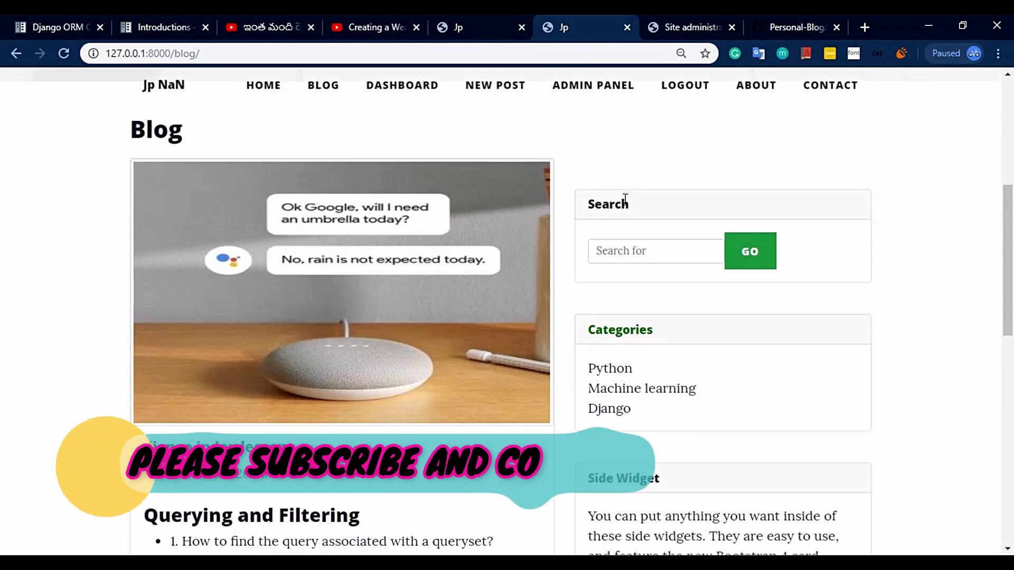
Return to the dashboard and try to delete the "google mini" post
{"action": "left_click", "coordinate": [405, 95]}
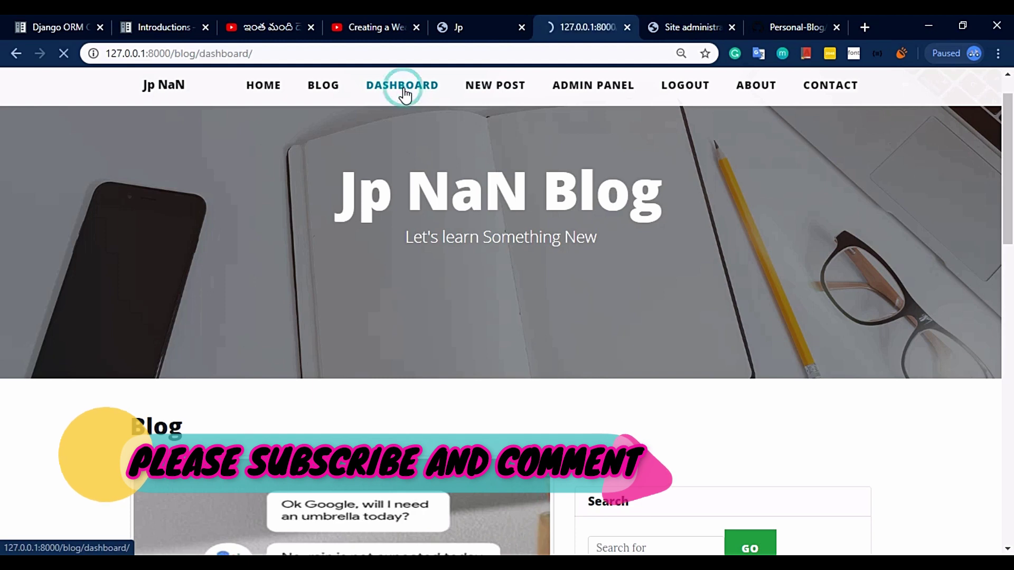
{"action": "scroll", "coordinate": [568, 257], "scroll_direction": "down", "scroll_amount": 3}
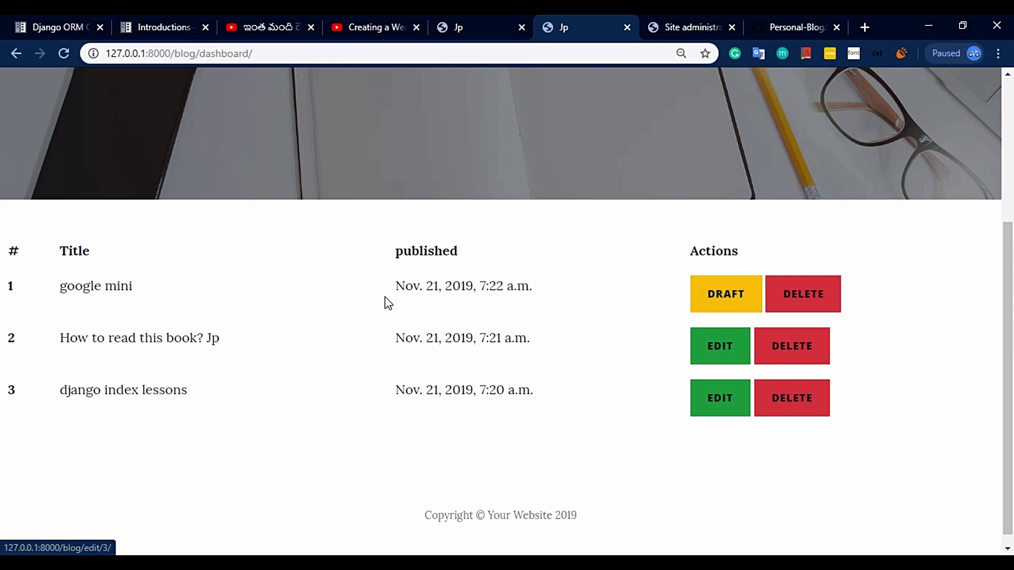
{"action": "left_click", "coordinate": [798, 299]}
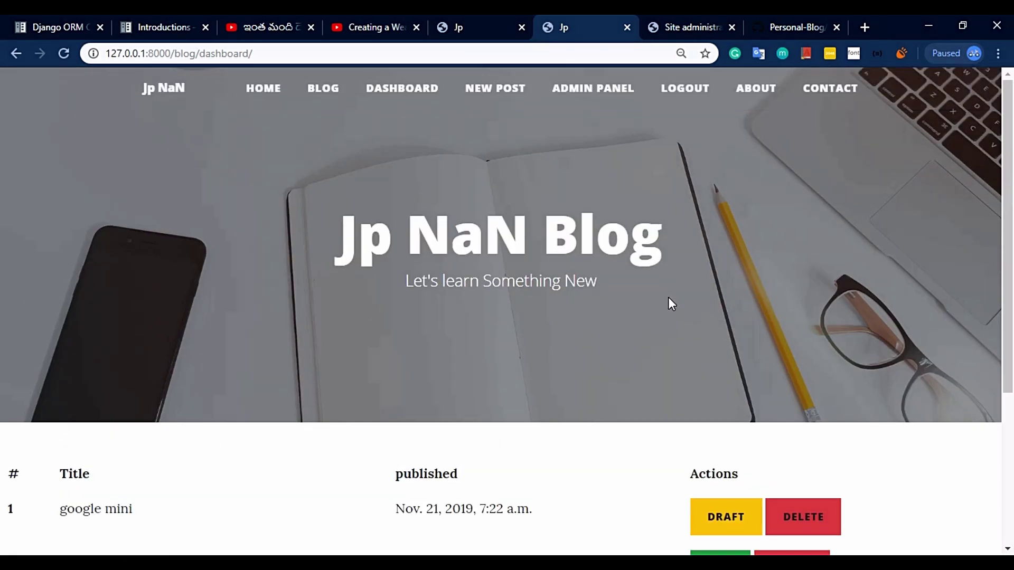
Open the new post form, choose the available author and review the category, title, description, slug, featured image and published fields
{"action": "scroll", "coordinate": [668, 300], "scroll_direction": "down", "scroll_amount": 1}
{"action": "scroll", "coordinate": [669, 301], "scroll_direction": "up", "scroll_amount": 2}
{"action": "left_click", "coordinate": [493, 94]}
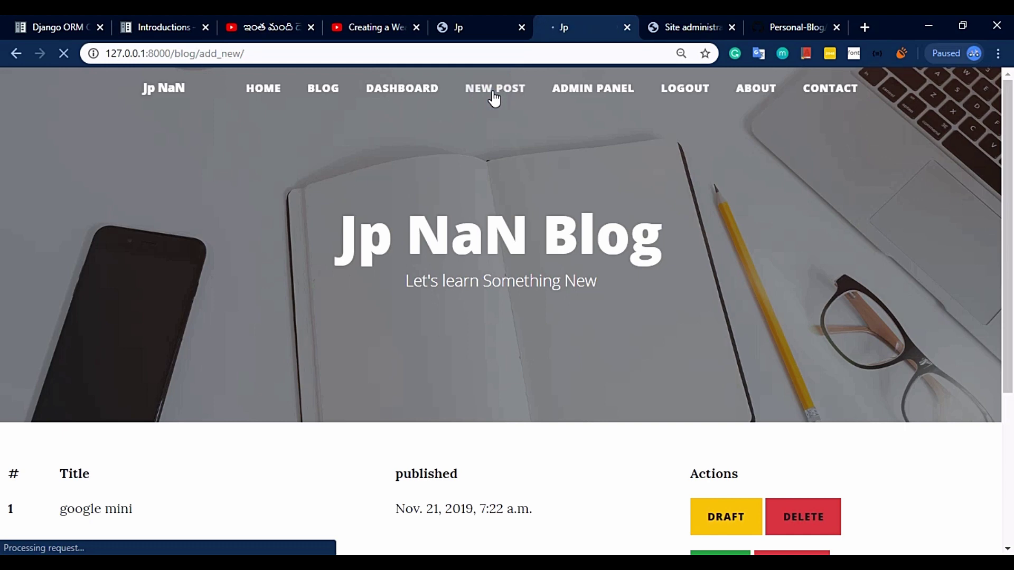
{"action": "scroll", "coordinate": [512, 222], "scroll_direction": "down", "scroll_amount": 3}
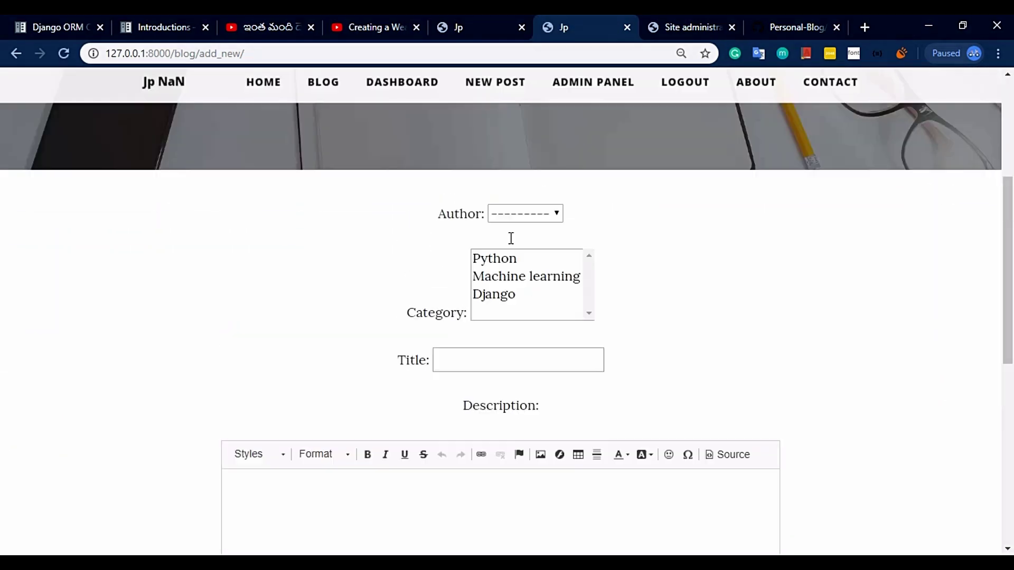
{"action": "scroll", "coordinate": [511, 239], "scroll_direction": "up", "scroll_amount": 1}
{"action": "left_click", "coordinate": [546, 242]}
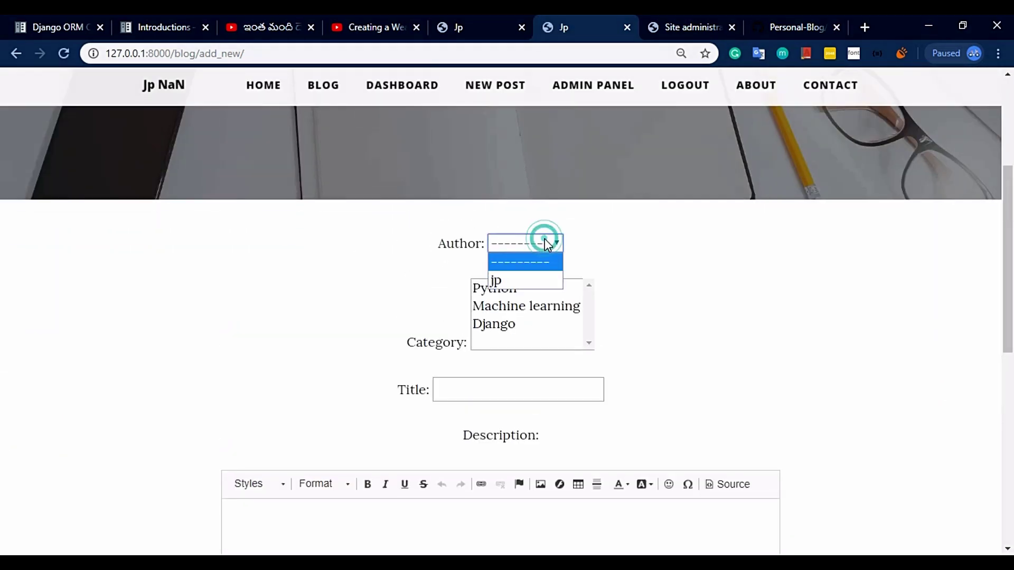
{"action": "left_click", "coordinate": [530, 283]}
{"action": "scroll", "coordinate": [518, 296], "scroll_direction": "down", "scroll_amount": 5}
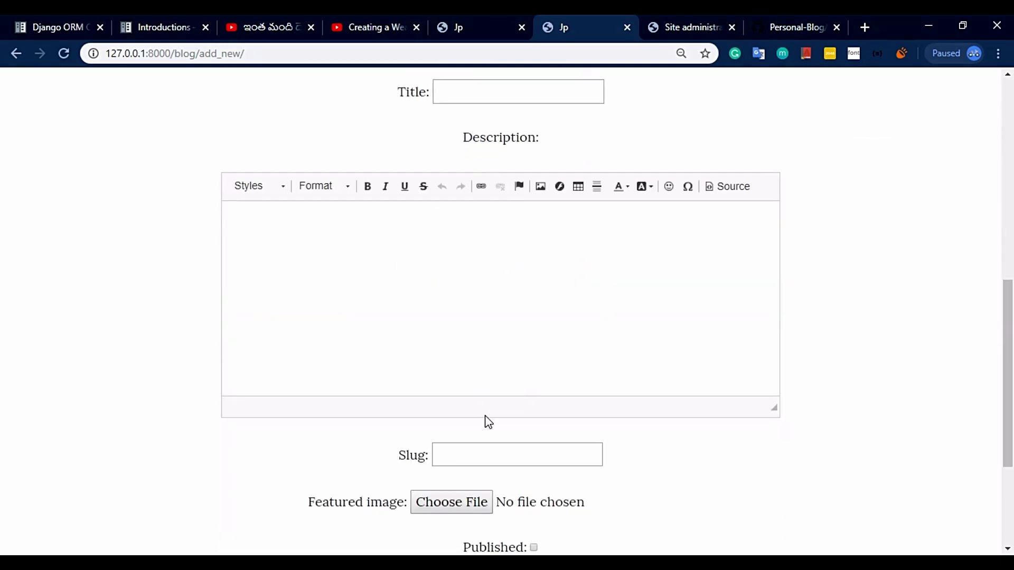
{"action": "scroll", "coordinate": [494, 417], "scroll_direction": "down", "scroll_amount": 4}
{"action": "scroll", "coordinate": [586, 364], "scroll_direction": "up", "scroll_amount": 12}
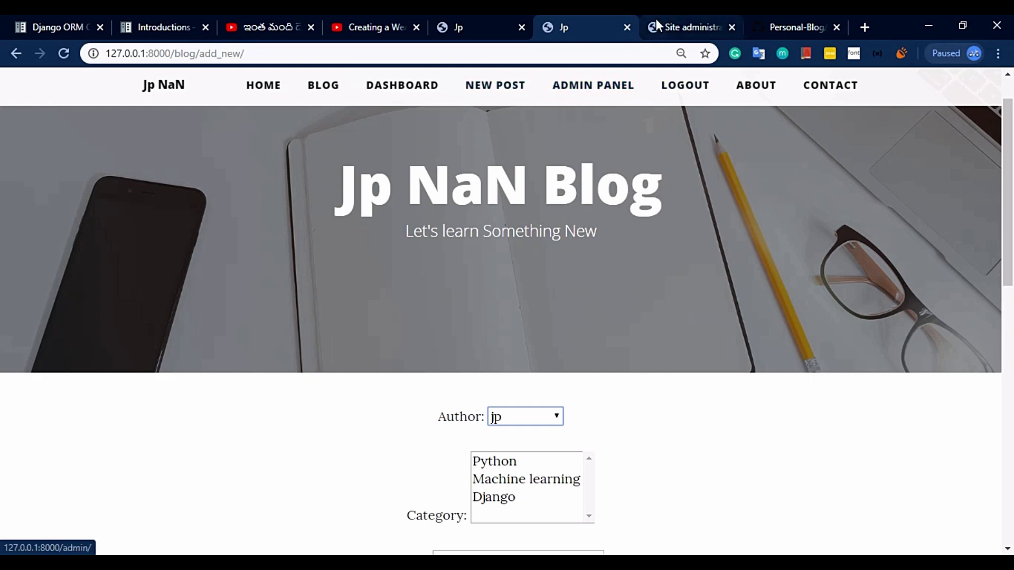
Open the Django admin panel from the blog and close the duplicate site administration tab
{"action": "left_click", "coordinate": [598, 87]}
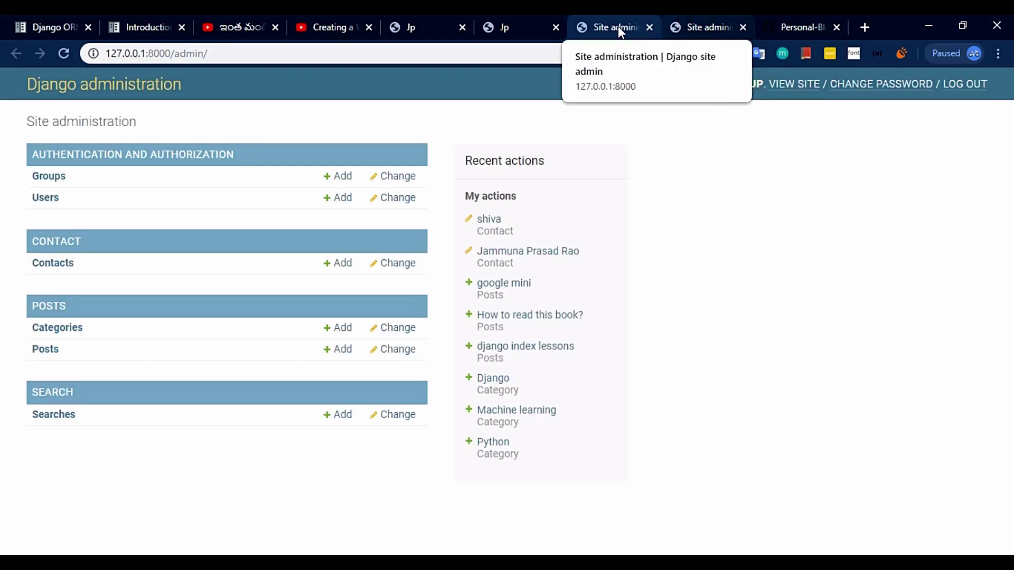
{"action": "left_click", "coordinate": [686, 24]}
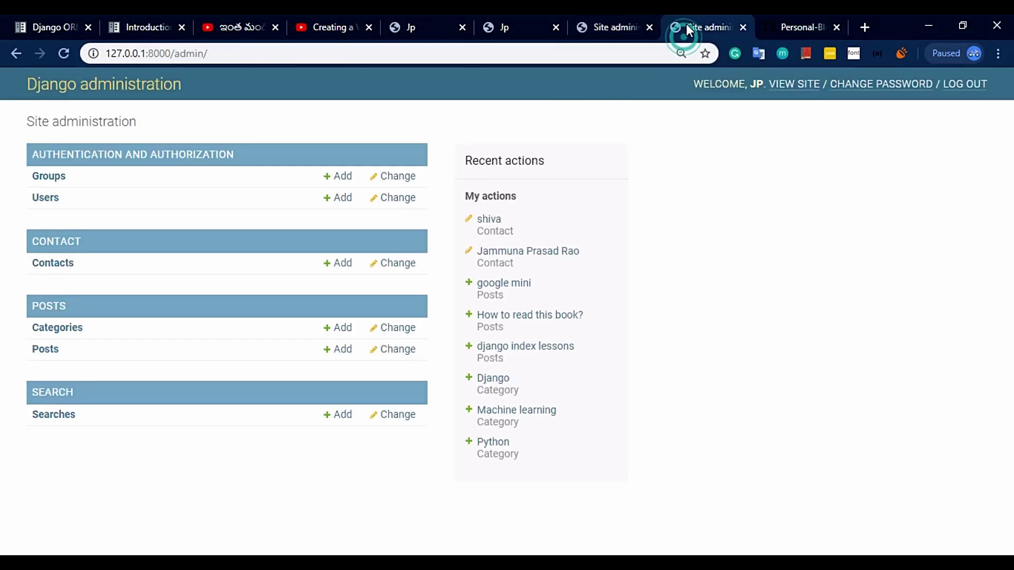
{"action": "left_click", "coordinate": [742, 27]}
{"action": "left_click", "coordinate": [612, 24]}
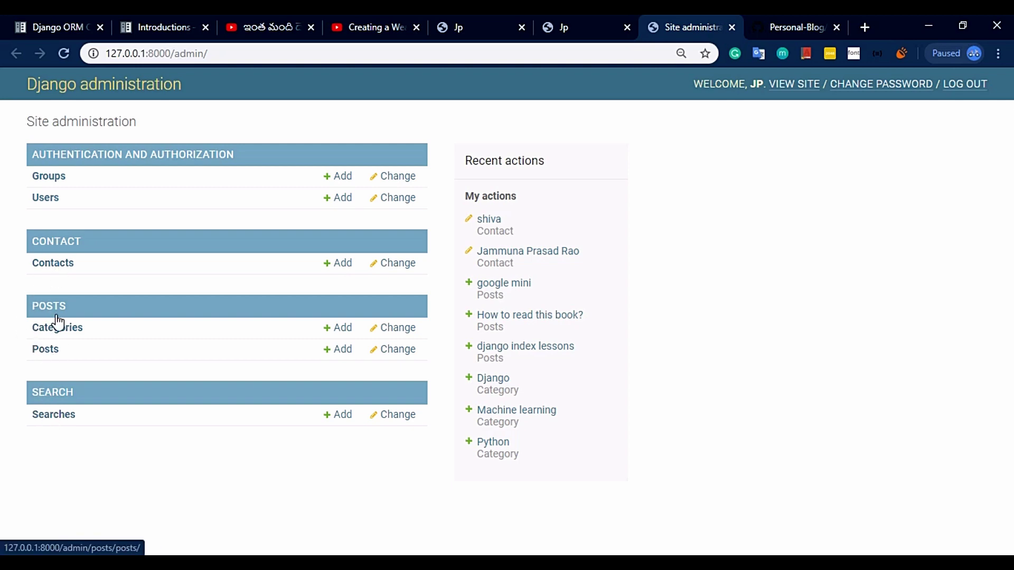
Mark the newest message in the admin contact list as checked and save the change
{"action": "left_click", "coordinate": [54, 265]}
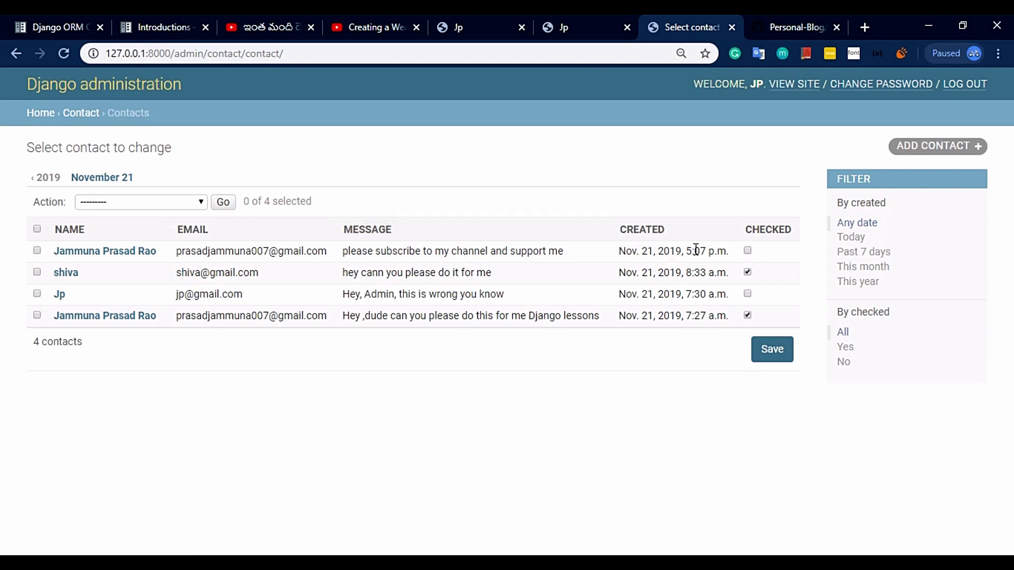
{"action": "left_click", "coordinate": [748, 252]}
{"action": "left_click", "coordinate": [765, 350]}
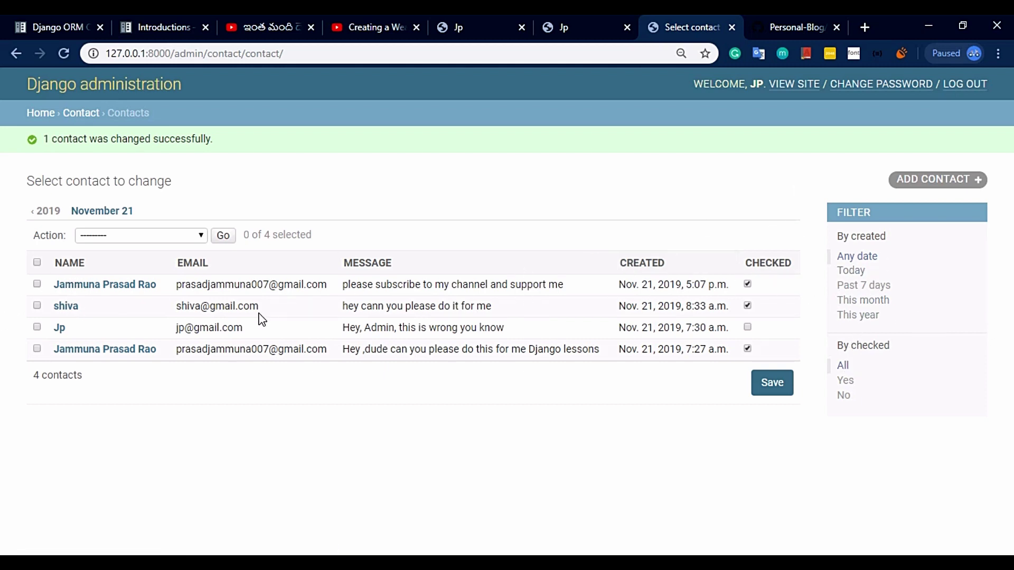
Filter the contact messages by creation date Today, check their dates, and narrow them by checked status Yes and No
{"action": "left_click", "coordinate": [851, 272]}
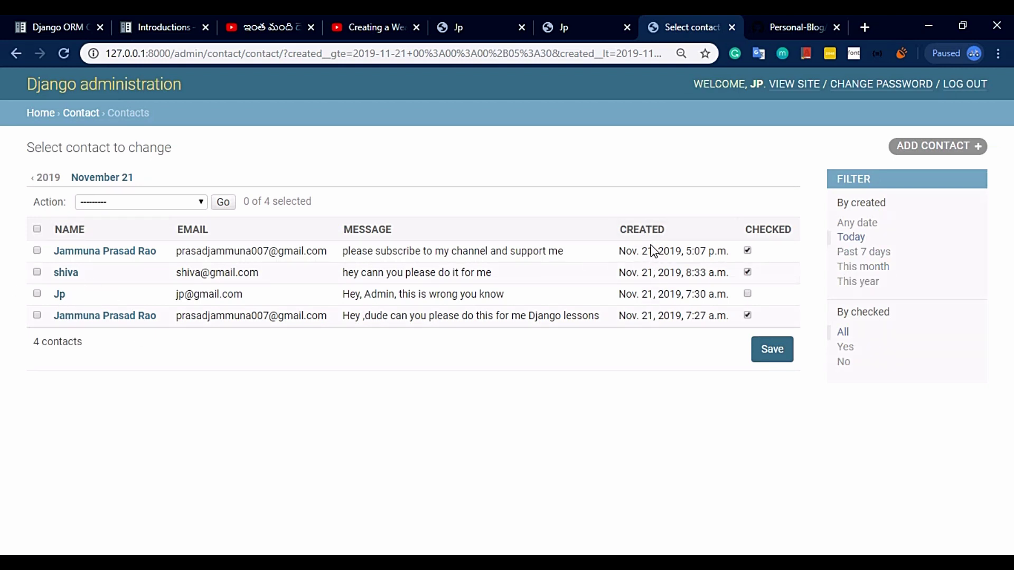
{"action": "left_click_drag", "start_coordinate": [619, 252], "coordinate": [656, 264]}
{"action": "left_click", "coordinate": [624, 271]}
{"action": "left_click_drag", "start_coordinate": [620, 294], "coordinate": [681, 294]}
{"action": "left_click_drag", "start_coordinate": [617, 338], "coordinate": [670, 316]}
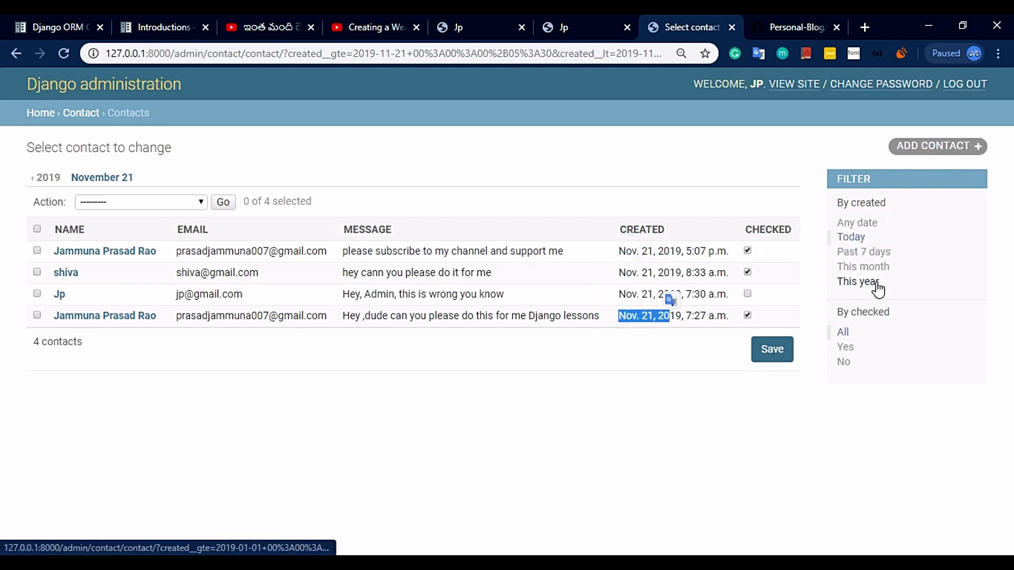
{"action": "left_click", "coordinate": [843, 348]}
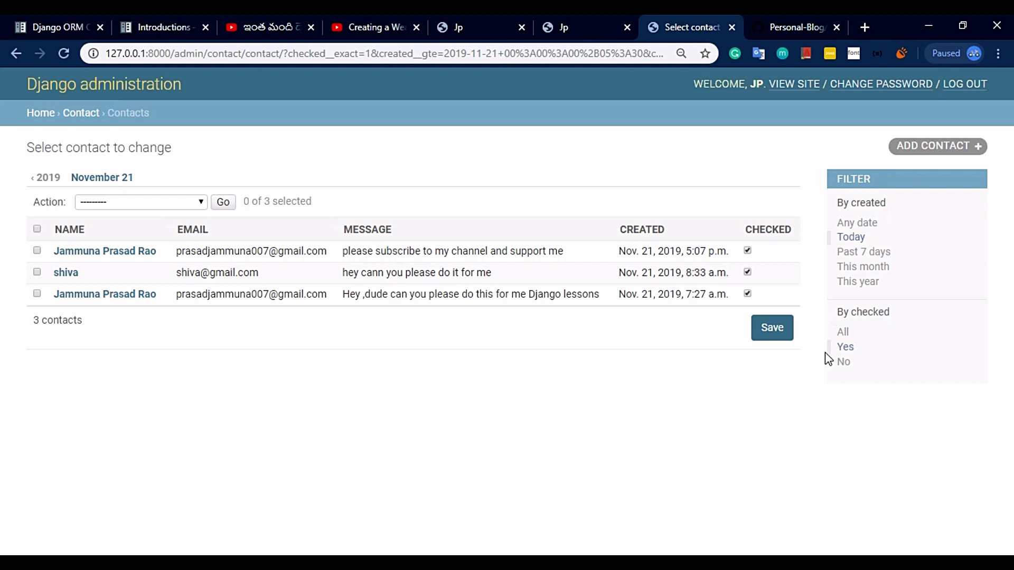
{"action": "left_click", "coordinate": [840, 363]}
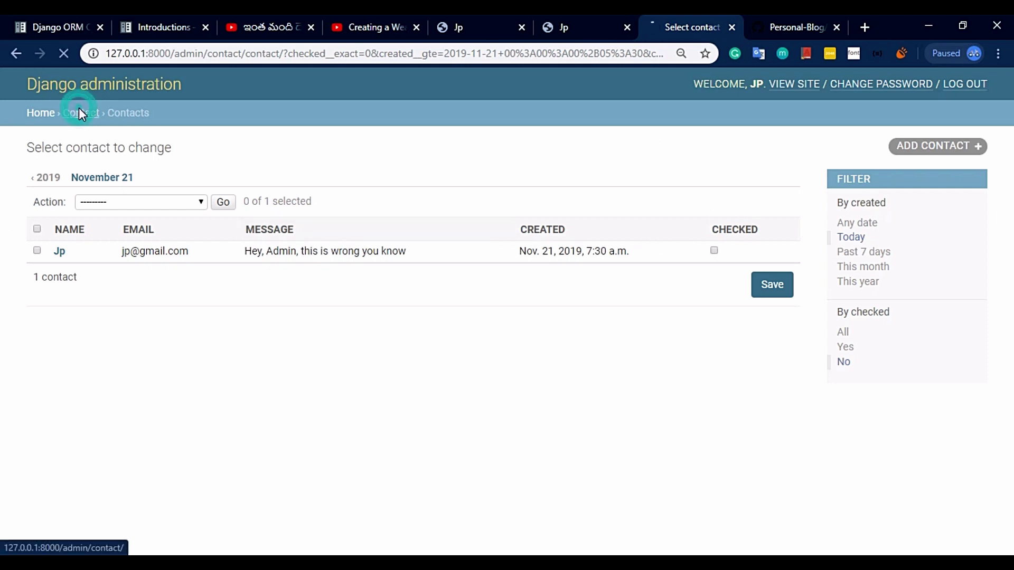
Open the admin category list and compare it with the Categories widget on the Blog page
{"action": "left_click", "coordinate": [50, 115]}
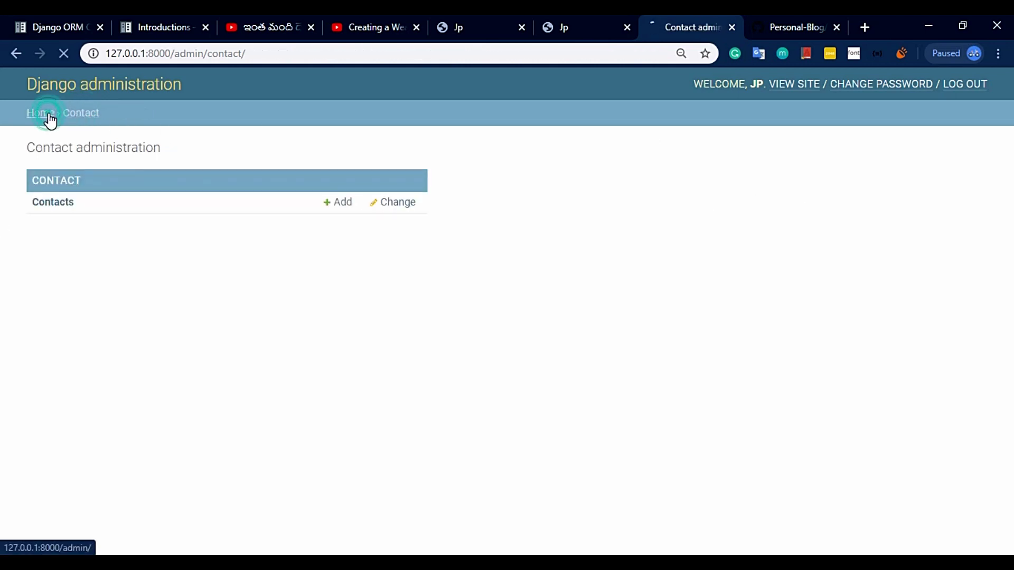
{"action": "left_click", "coordinate": [67, 333]}
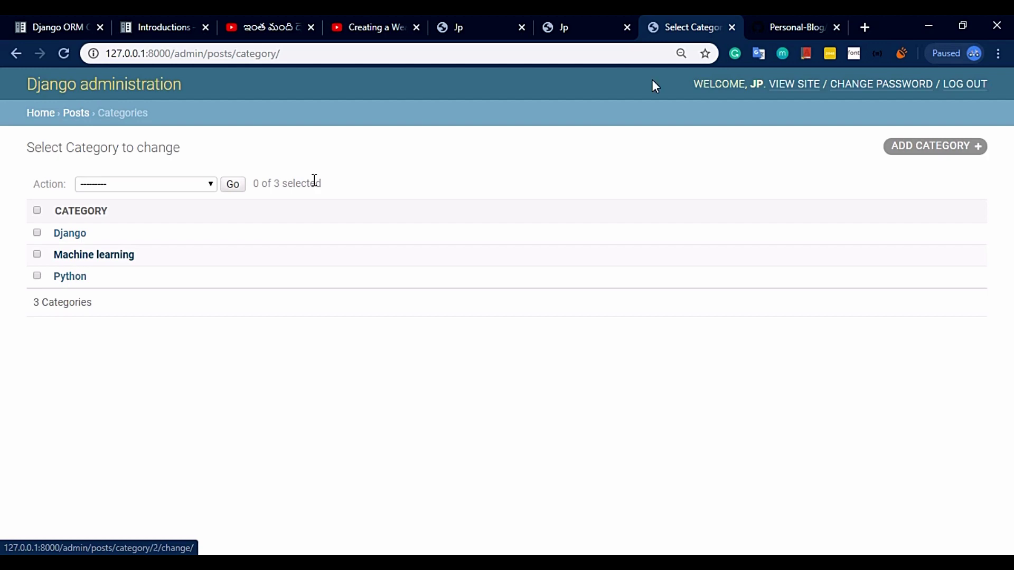
{"action": "left_click", "coordinate": [550, 29]}
{"action": "scroll", "coordinate": [752, 263], "scroll_direction": "up", "scroll_amount": 5}
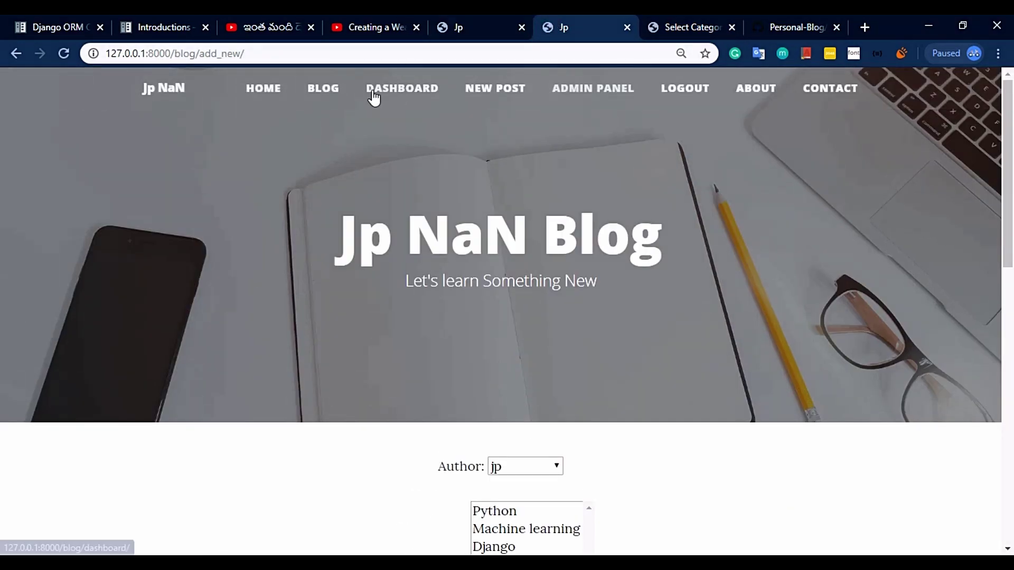
{"action": "left_click", "coordinate": [316, 93]}
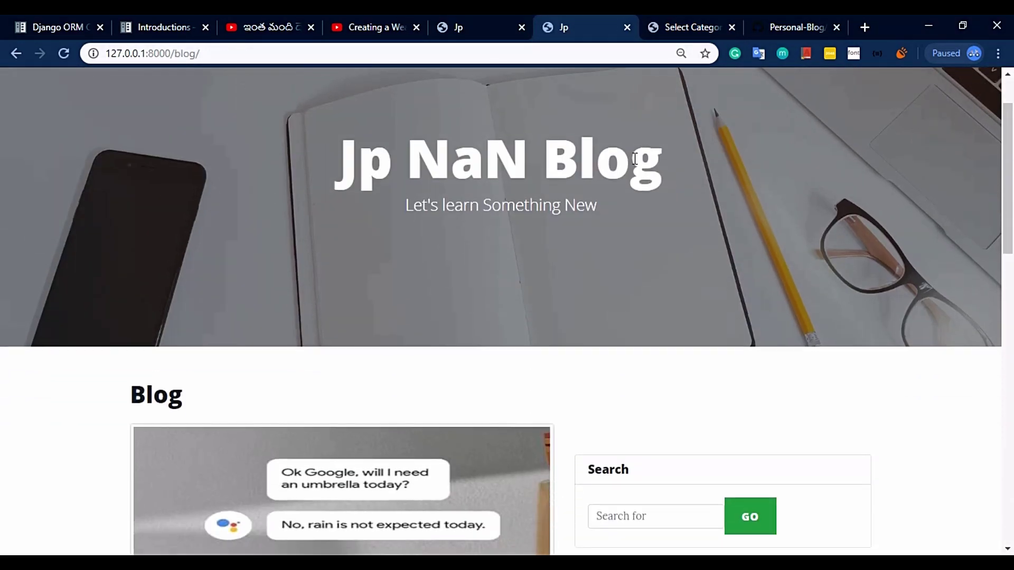
{"action": "scroll", "coordinate": [612, 149], "scroll_direction": "down", "scroll_amount": 10}
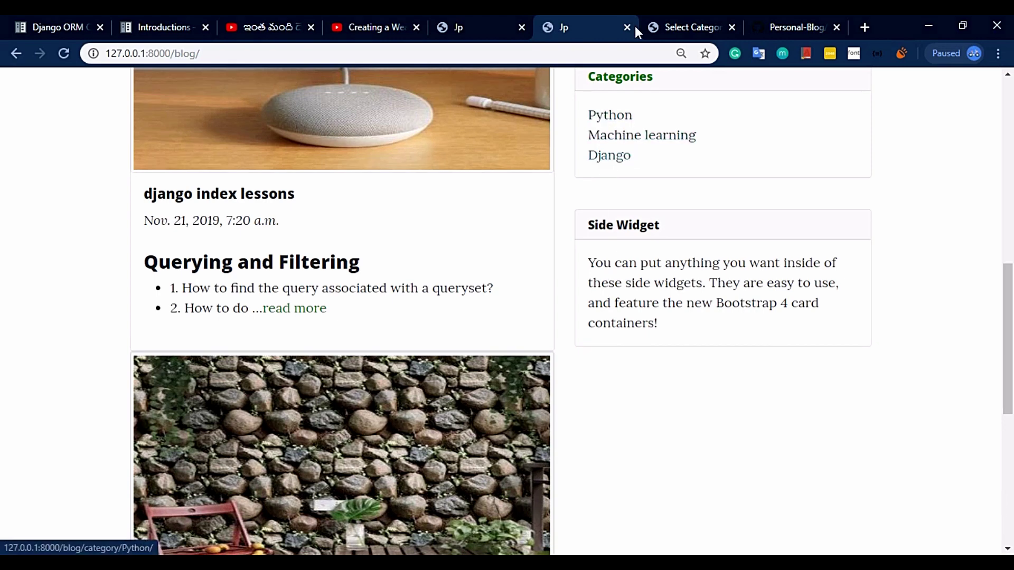
Return to the admin category list, view the form for adding a category and leave it without saving
{"action": "left_click", "coordinate": [667, 26]}
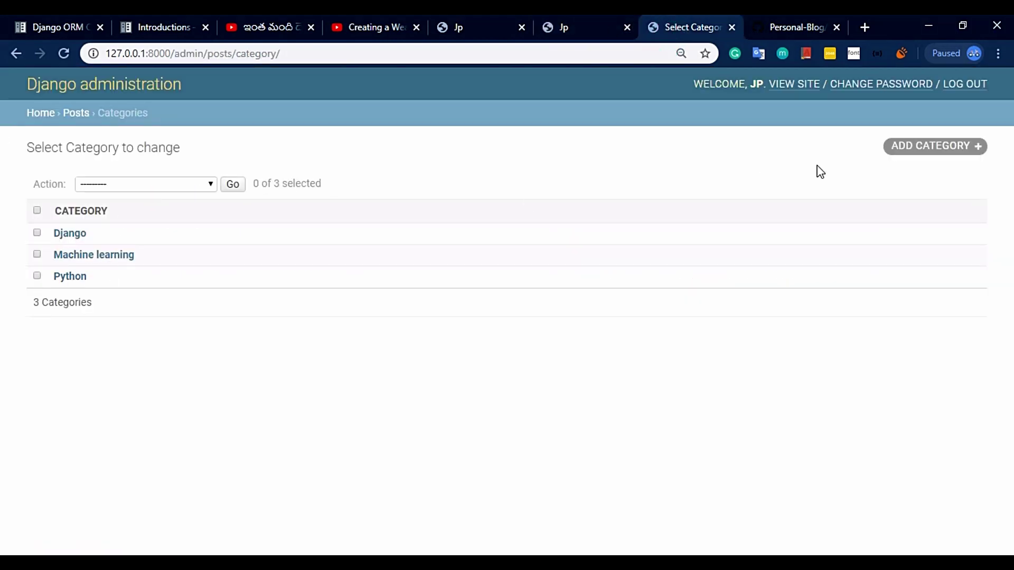
{"action": "left_click", "coordinate": [965, 149]}
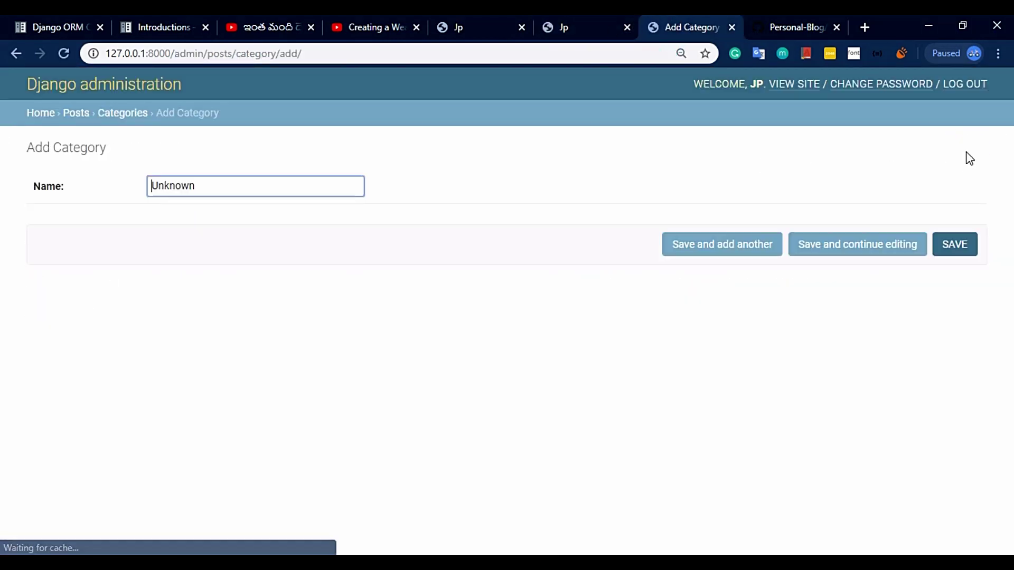
{"action": "left_click", "coordinate": [16, 54]}
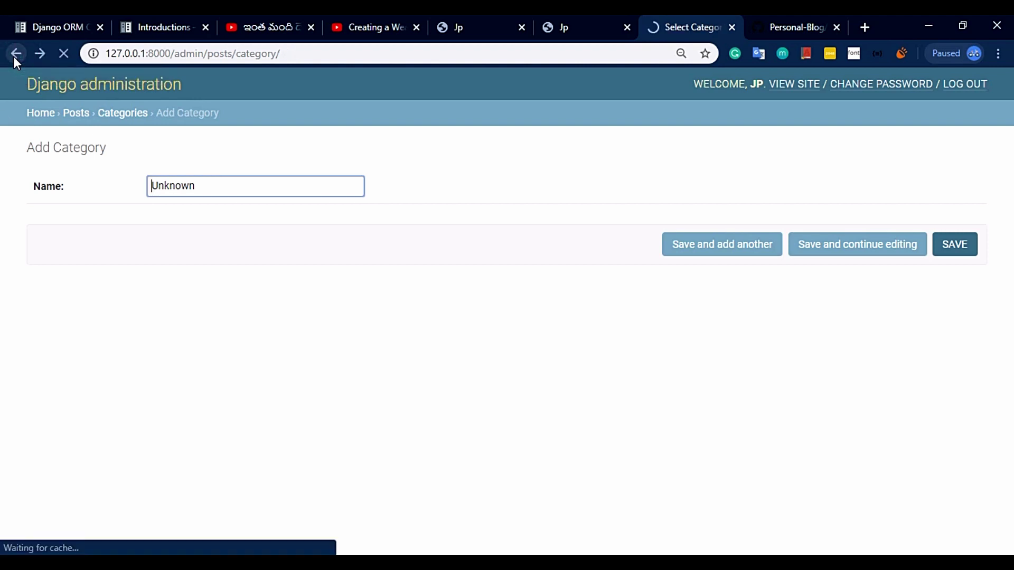
Open the admin posts list, try the published filters Yes and No with creation date Today, and reset published to All
{"action": "left_click", "coordinate": [78, 115]}
{"action": "left_click", "coordinate": [42, 224]}
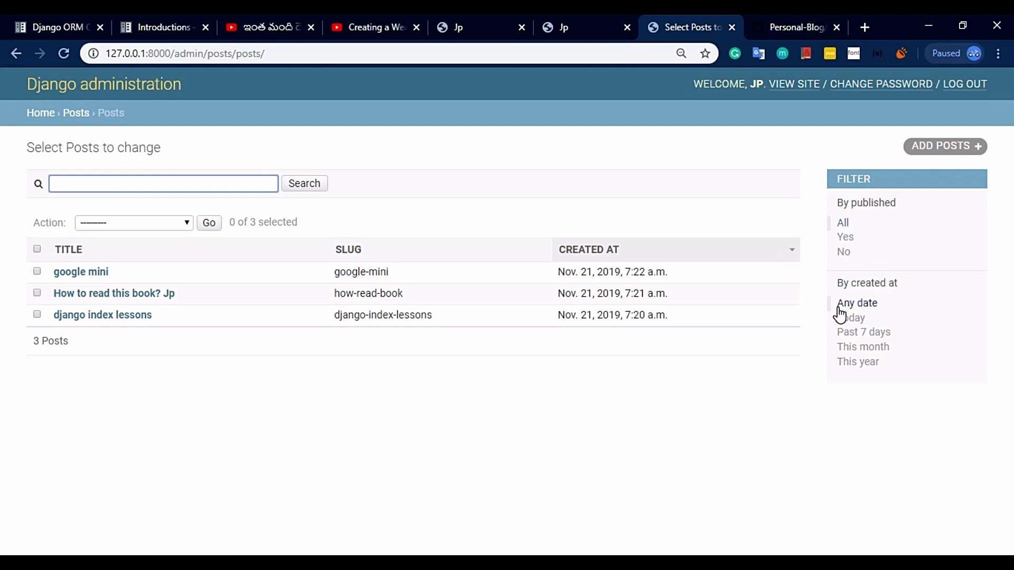
{"action": "left_click", "coordinate": [846, 240]}
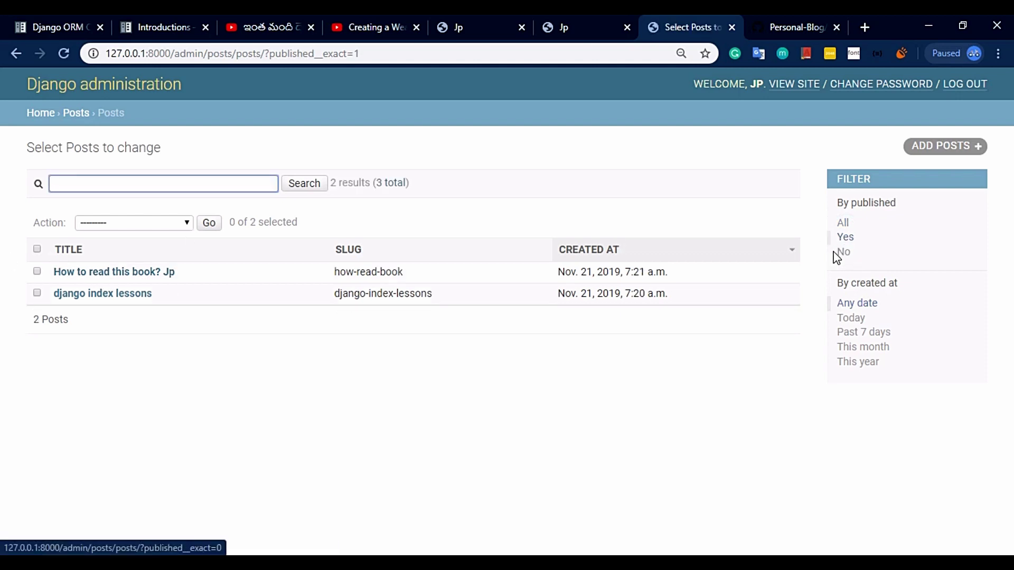
{"action": "left_click", "coordinate": [835, 253]}
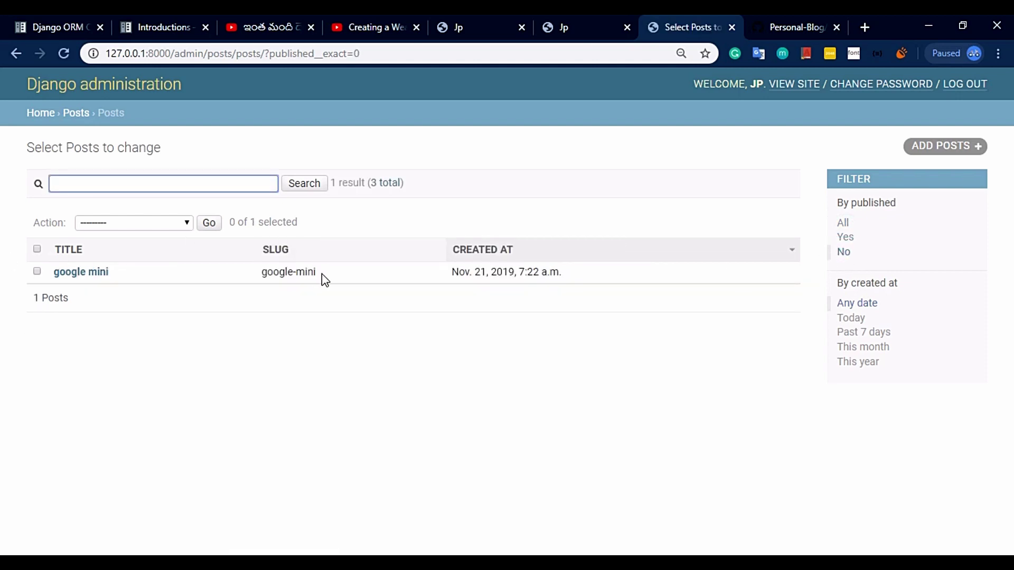
{"action": "left_click", "coordinate": [858, 303]}
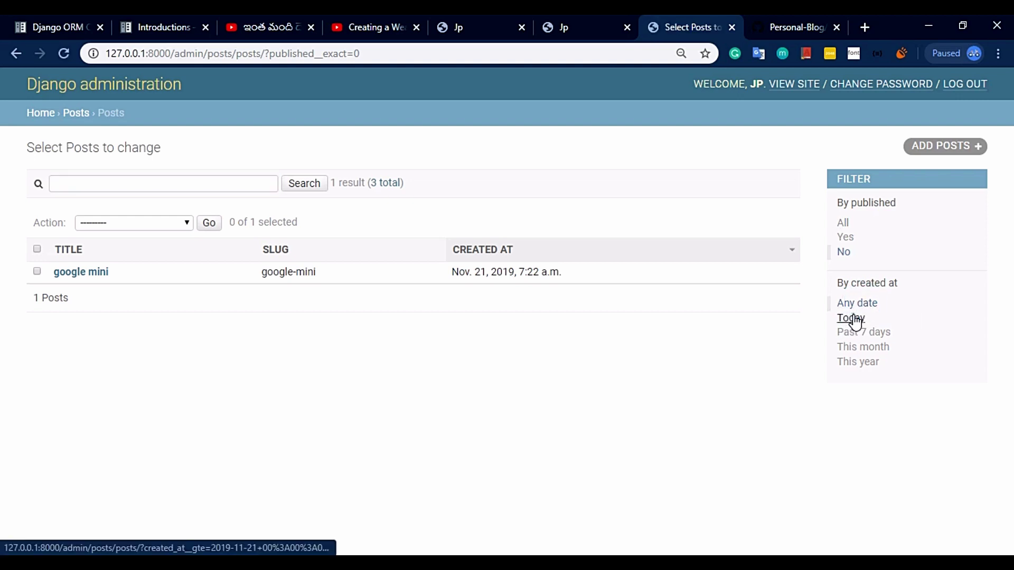
{"action": "left_click", "coordinate": [852, 319]}
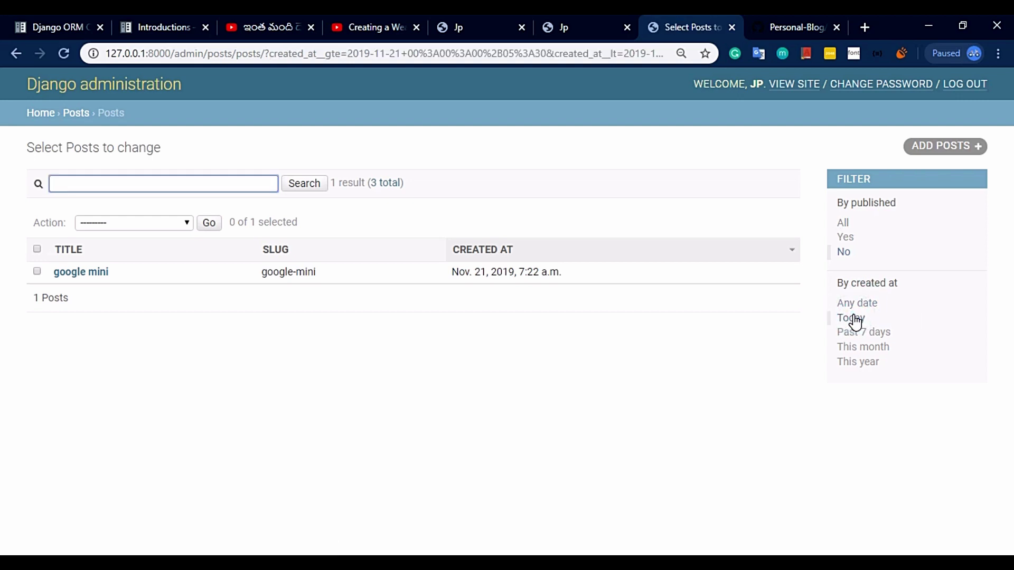
{"action": "left_click", "coordinate": [842, 223]}
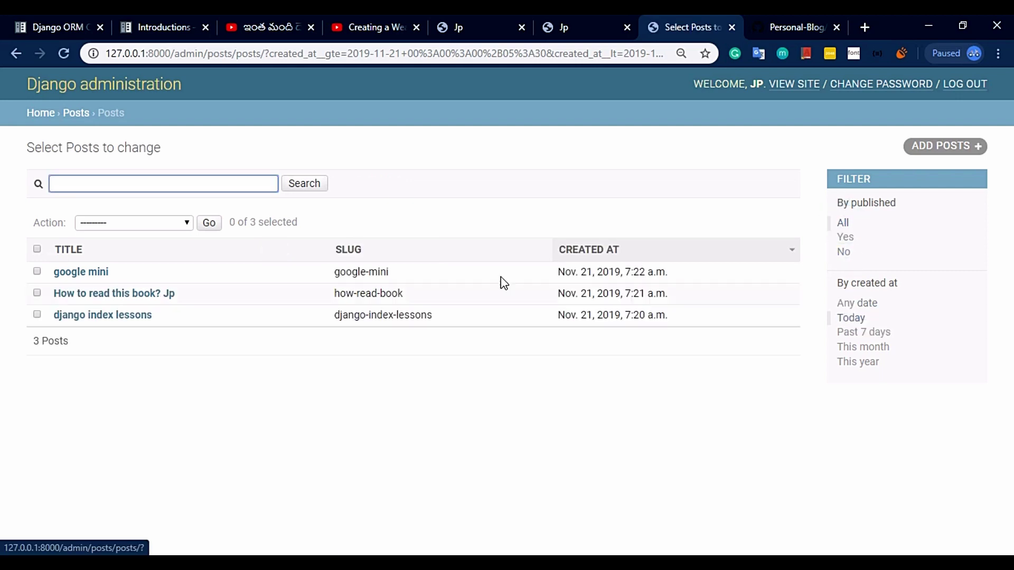
Review the admin form for adding a post, including its description editor, and leave it for the Posts administration page
{"action": "left_click", "coordinate": [943, 157]}
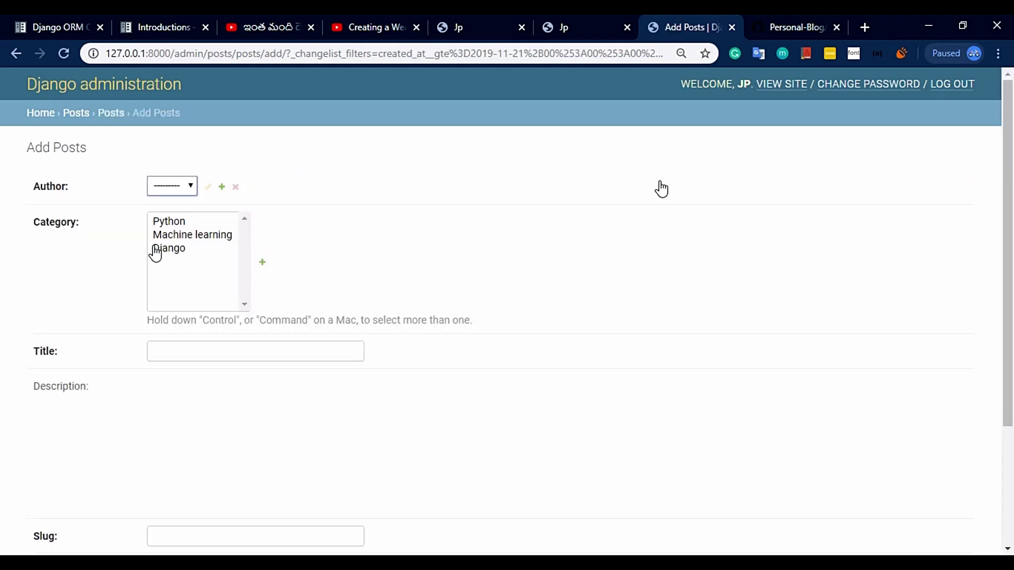
{"action": "scroll", "coordinate": [202, 222], "scroll_direction": "down", "scroll_amount": 5}
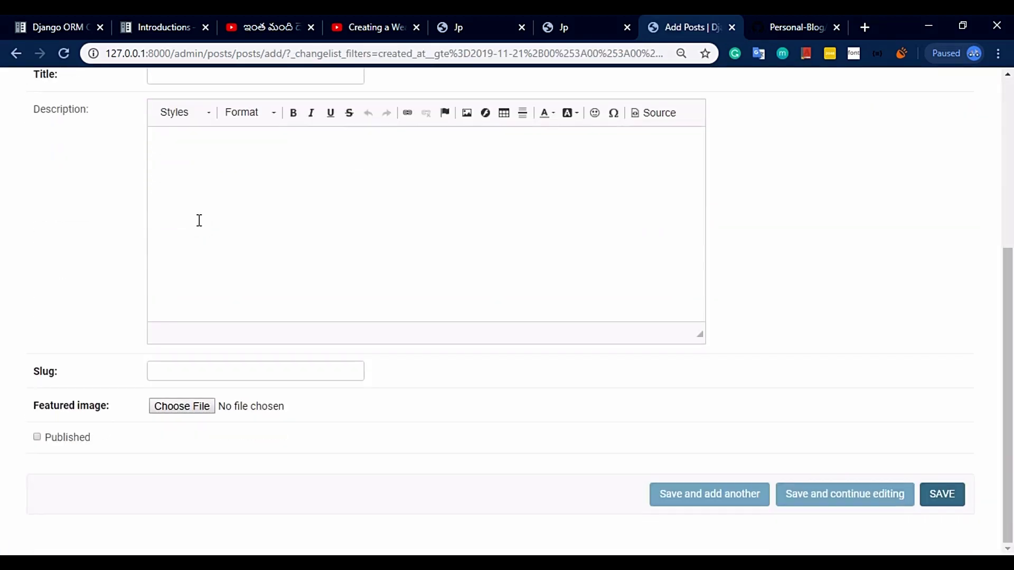
{"action": "scroll", "coordinate": [199, 220], "scroll_direction": "up", "scroll_amount": 5}
{"action": "scroll", "coordinate": [199, 238], "scroll_direction": "down", "scroll_amount": 4}
{"action": "left_click", "coordinate": [189, 239]}
{"action": "scroll", "coordinate": [222, 237], "scroll_direction": "up", "scroll_amount": 4}
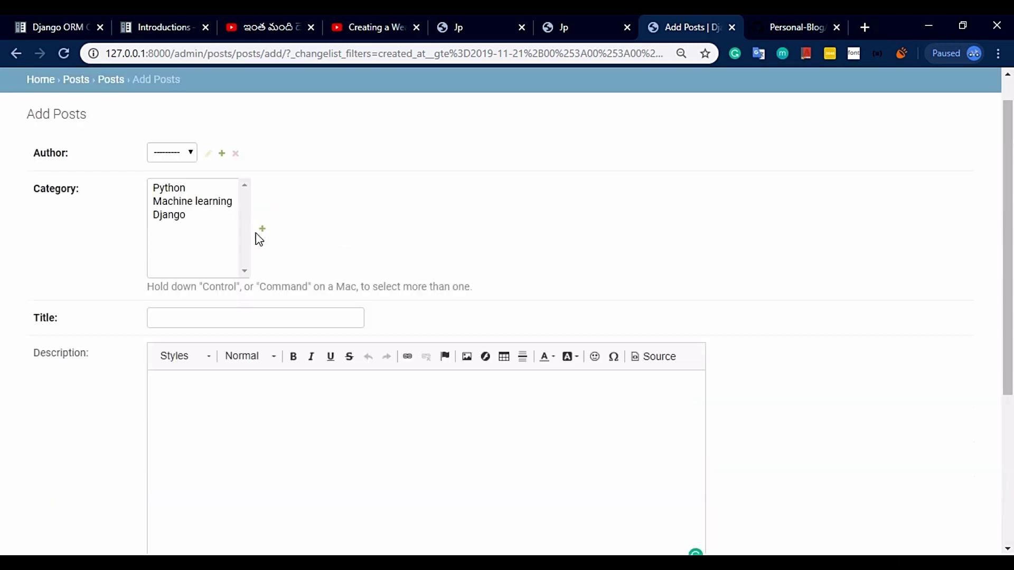
{"action": "scroll", "coordinate": [258, 238], "scroll_direction": "up", "scroll_amount": 1}
{"action": "left_click", "coordinate": [74, 117]}
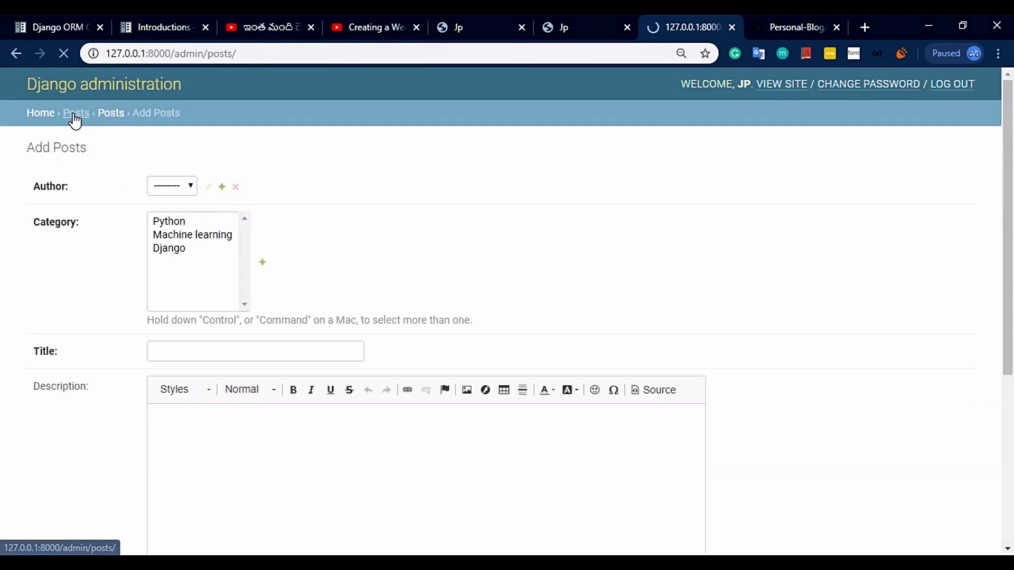
Open the admin list of recorded searches and examine the search count of the "htmlib5" query
{"action": "left_click", "coordinate": [46, 114]}
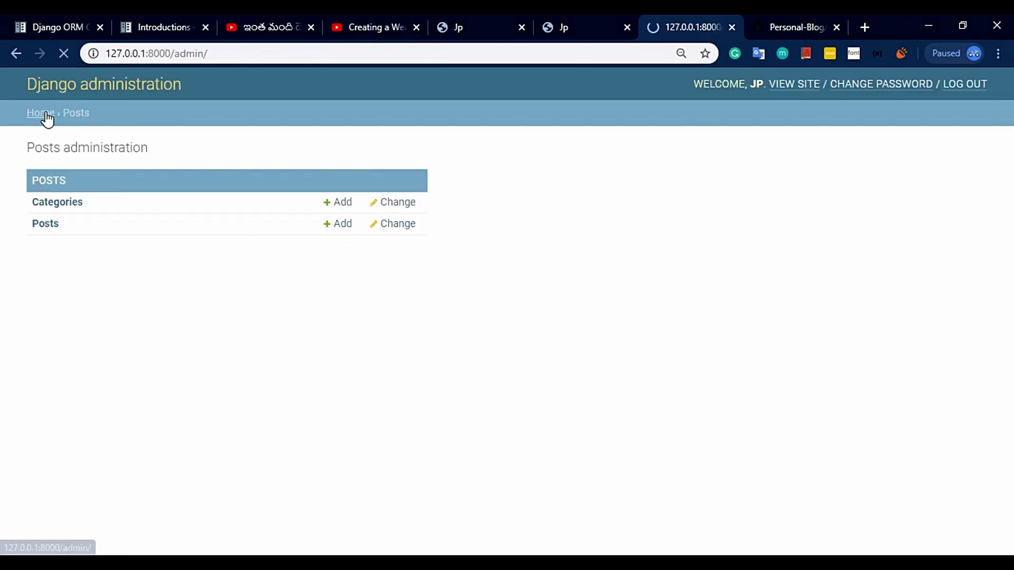
{"action": "left_click", "coordinate": [43, 415]}
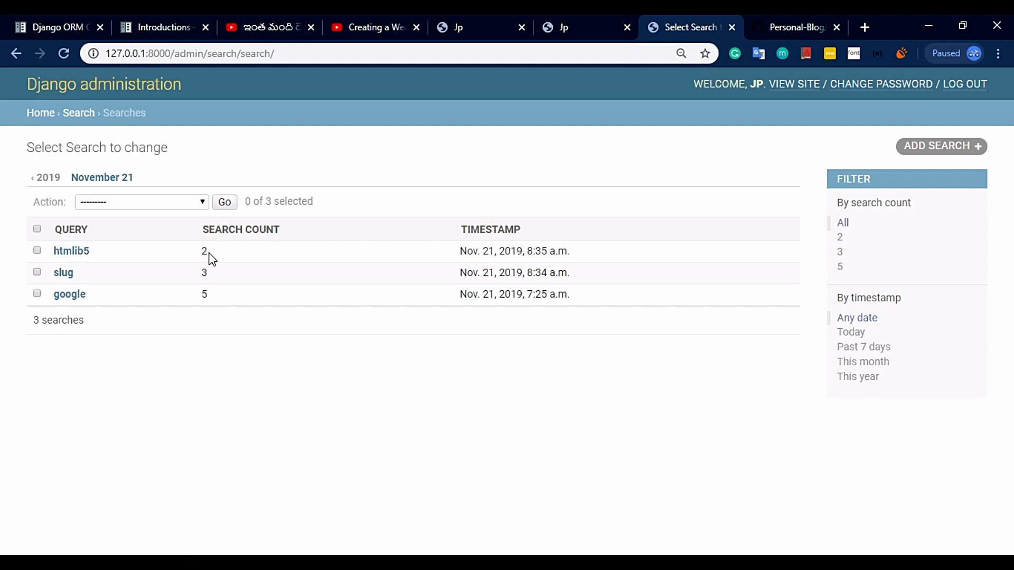
{"action": "left_click_drag", "start_coordinate": [201, 252], "coordinate": [208, 253]}
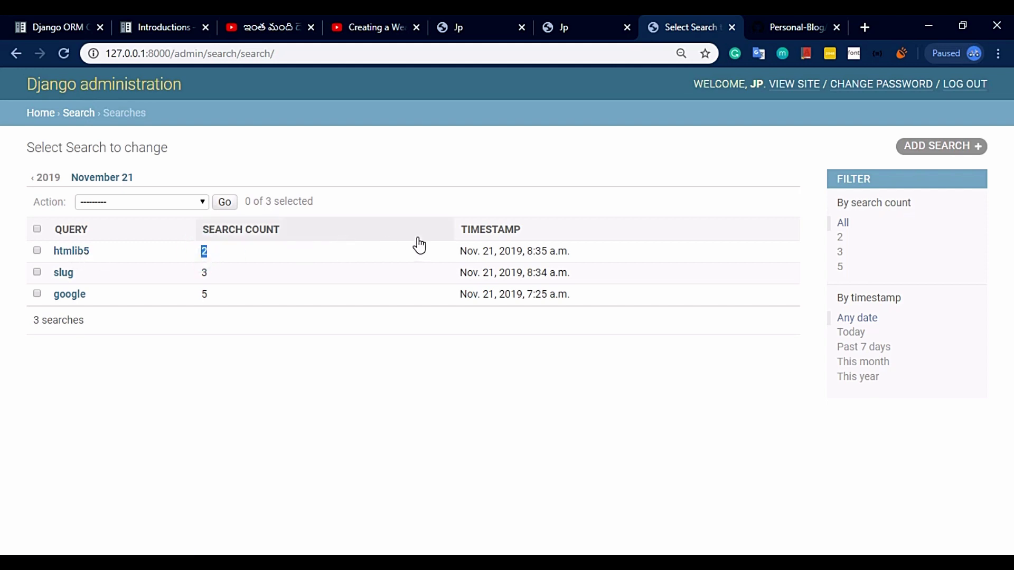
Examine the timestamp recorded for the "htmlib5" query in the admin search list
{"action": "left_click_drag", "start_coordinate": [459, 253], "coordinate": [528, 249]}
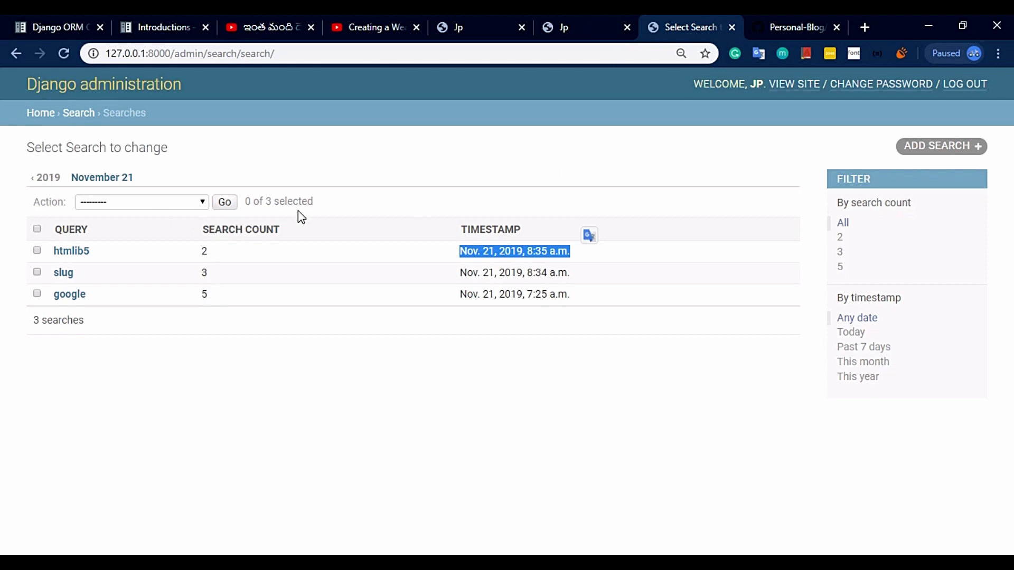
{"action": "left_click", "coordinate": [533, 165]}
Search the public blog page for "google", checking that query's admin search count before submitting, and look through the results
{"action": "left_click", "coordinate": [561, 29]}
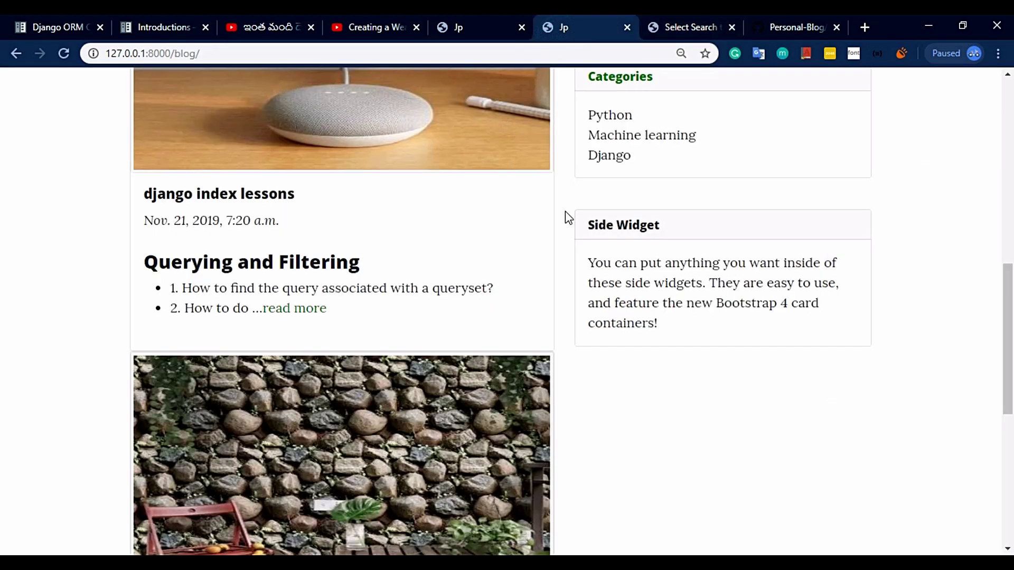
{"action": "scroll", "coordinate": [607, 200], "scroll_direction": "up", "scroll_amount": 7}
{"action": "scroll", "coordinate": [633, 238], "scroll_direction": "down", "scroll_amount": 1}
{"action": "left_click", "coordinate": [629, 293]}
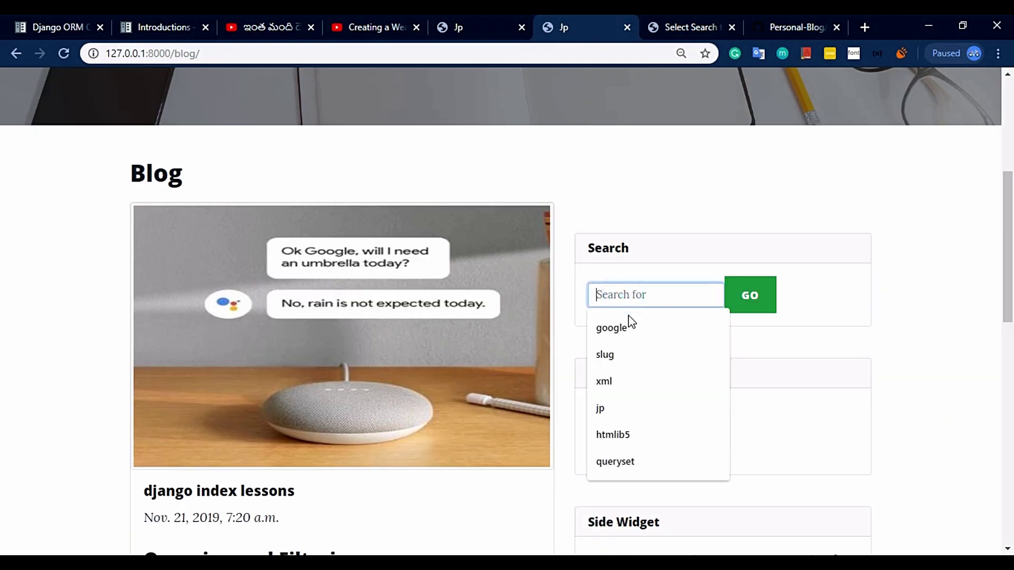
{"action": "left_click", "coordinate": [625, 333]}
{"action": "left_click", "coordinate": [690, 27]}
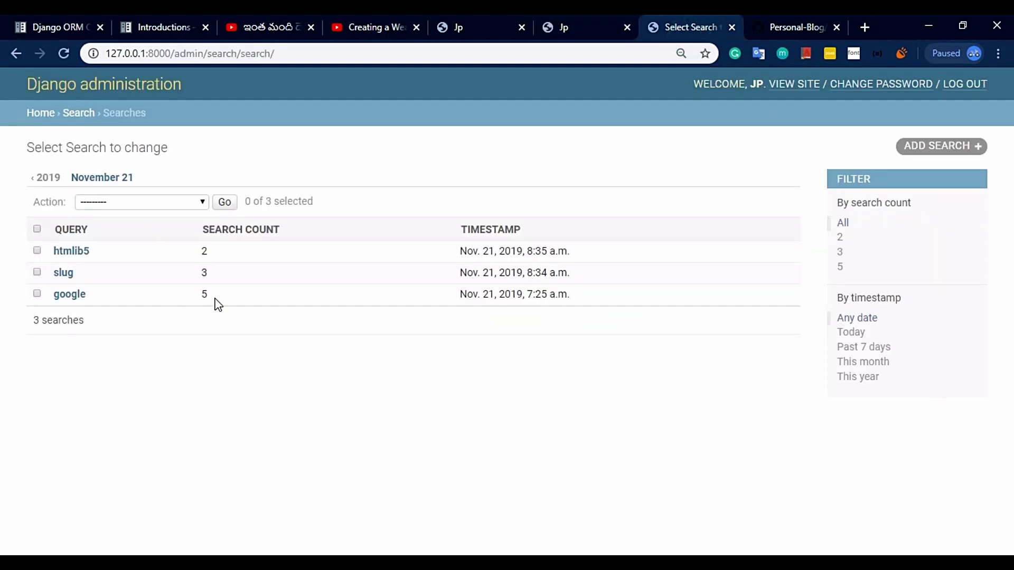
{"action": "left_click", "coordinate": [561, 17]}
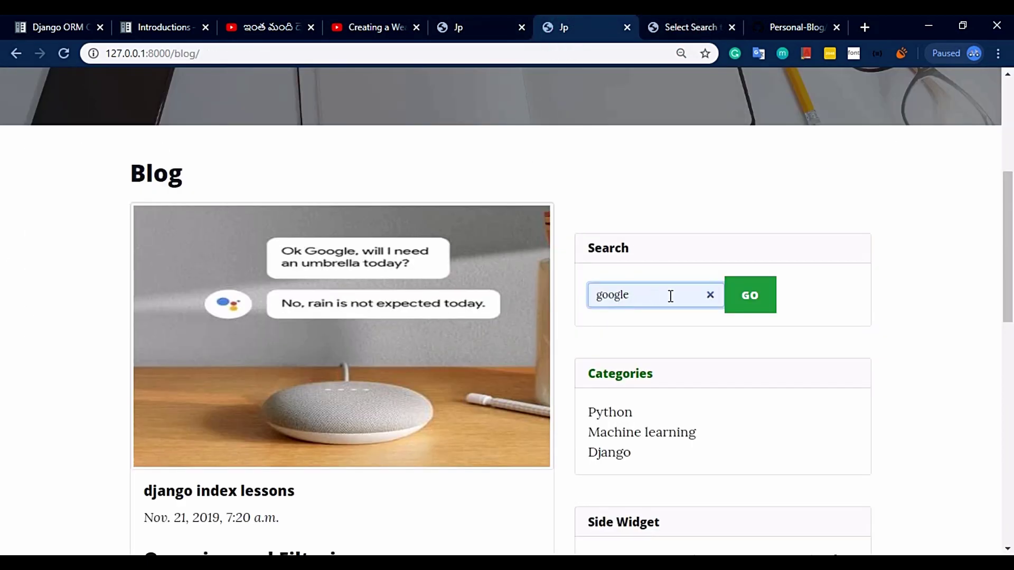
{"action": "left_click", "coordinate": [759, 306]}
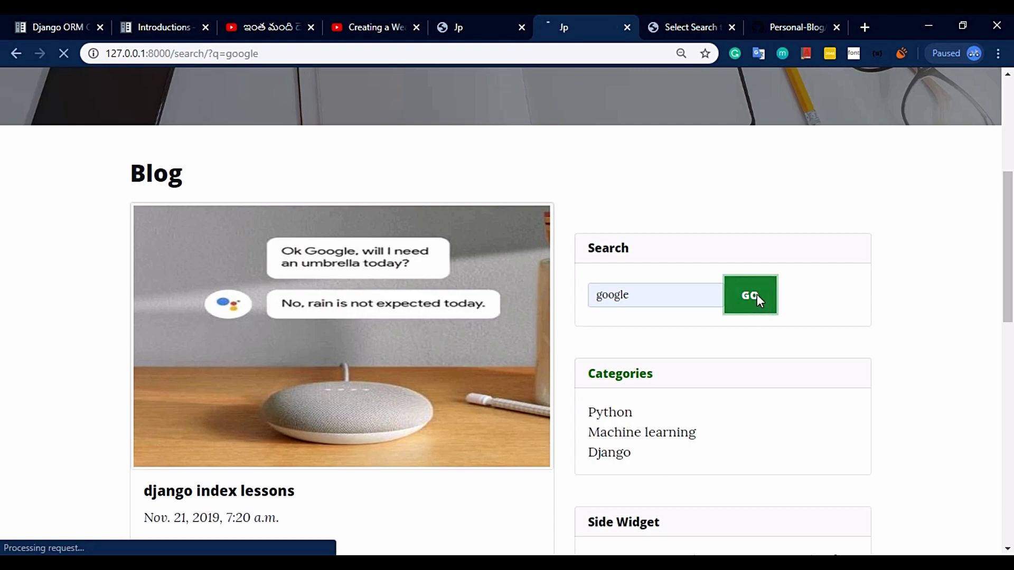
{"action": "scroll", "coordinate": [582, 273], "scroll_direction": "down", "scroll_amount": 5}
{"action": "scroll", "coordinate": [328, 241], "scroll_direction": "down", "scroll_amount": 2}
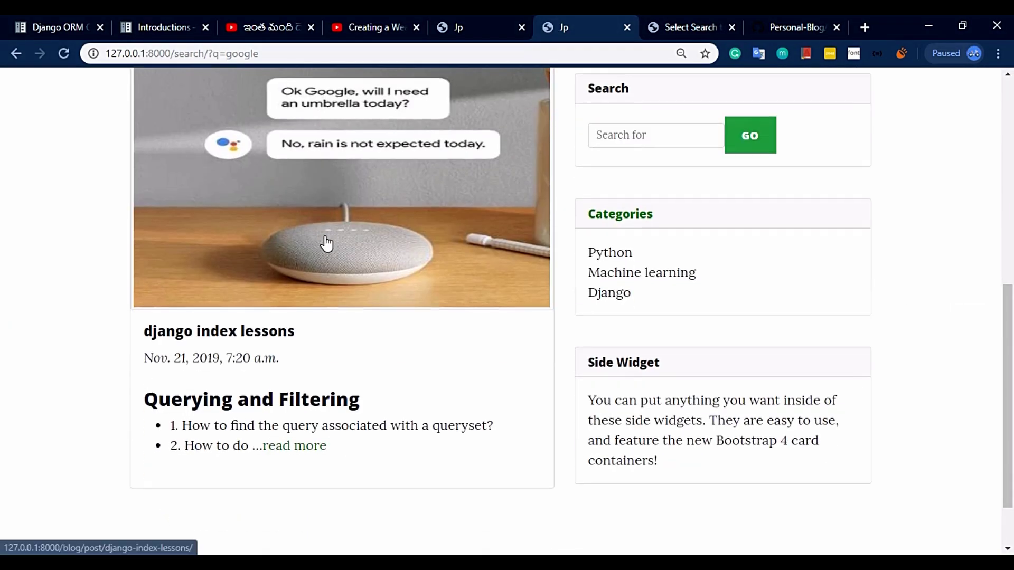
{"action": "scroll", "coordinate": [321, 233], "scroll_direction": "up", "scroll_amount": 5}
Reload the admin list of recorded searches and examine the search count of the "google" query
{"action": "left_click", "coordinate": [675, 17]}
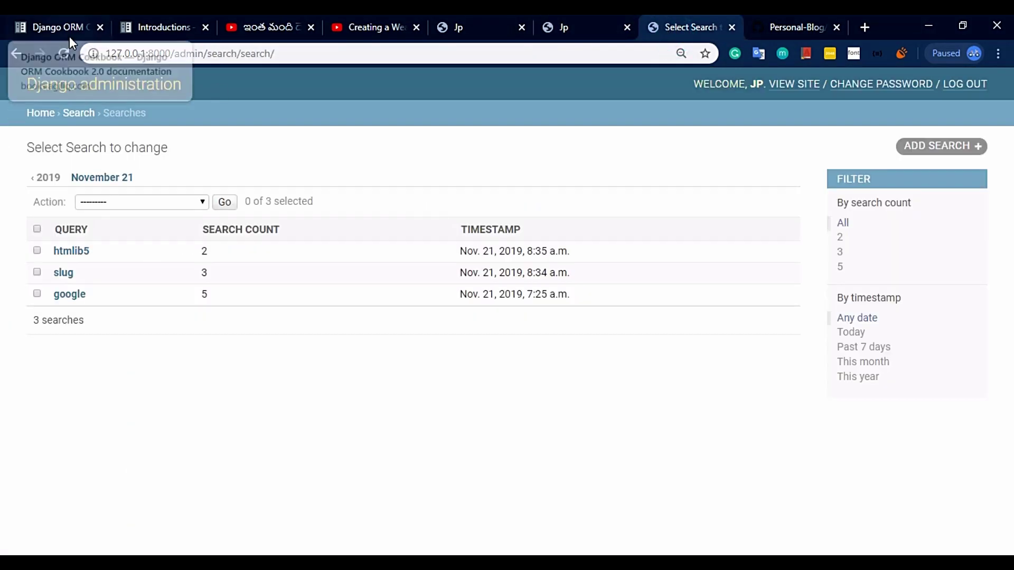
{"action": "left_click", "coordinate": [61, 51]}
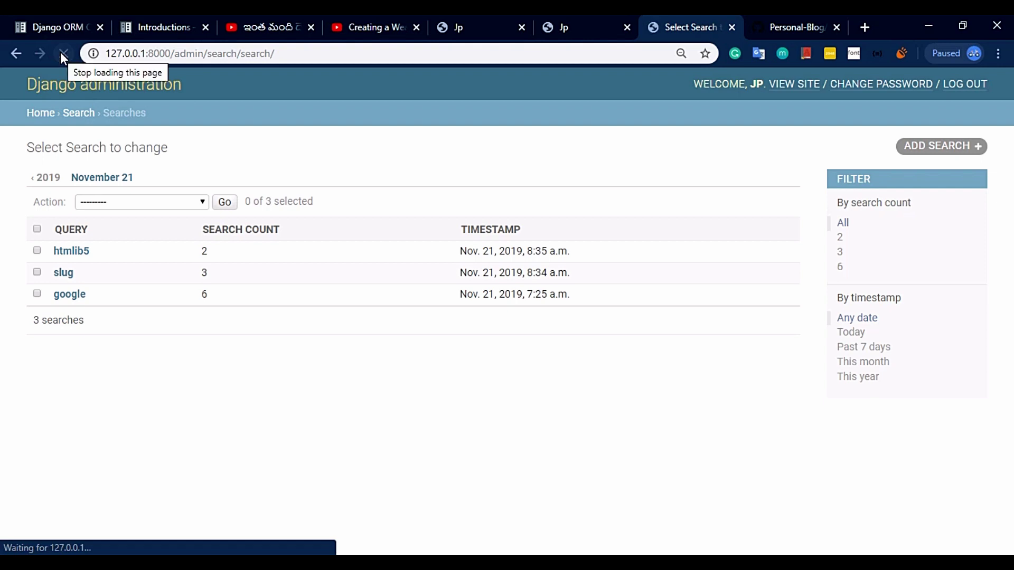
{"action": "double_click", "coordinate": [203, 294]}
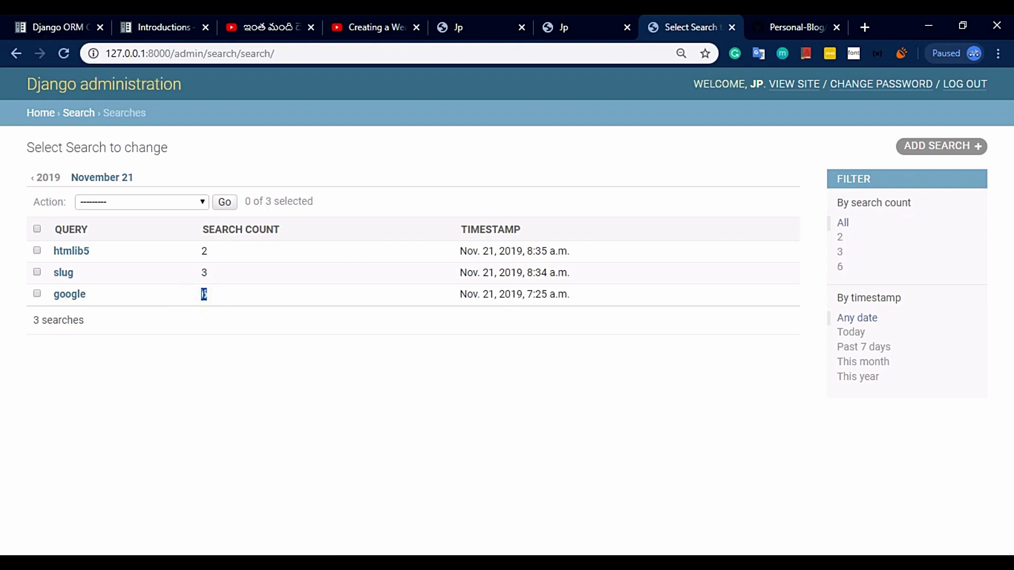
Search the blog for "slug" from the search results page
{"action": "left_click", "coordinate": [605, 20]}
{"action": "left_click", "coordinate": [645, 348]}
{"action": "left_click", "coordinate": [631, 416]}
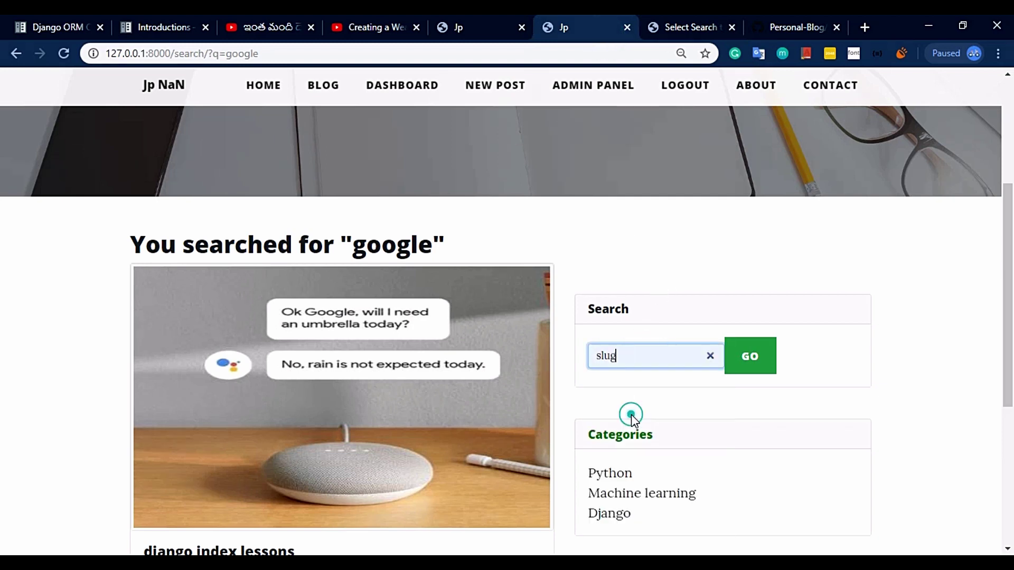
{"action": "left_click", "coordinate": [771, 356]}
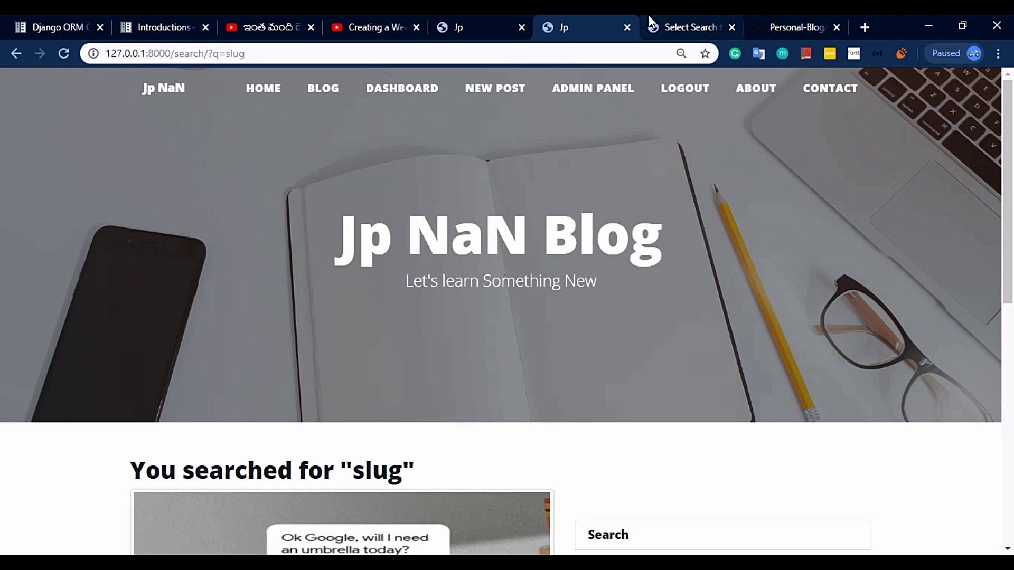
Reload the admin search list, compare the counts of the "slug" and "htmlib5" queries, and return to the admin home page
{"action": "left_click", "coordinate": [649, 21]}
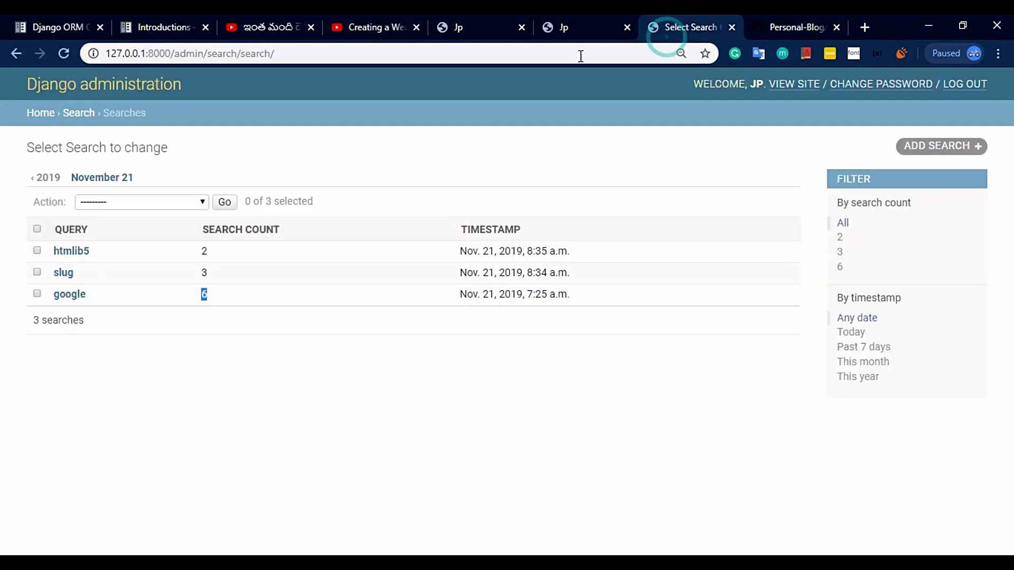
{"action": "double_click", "coordinate": [202, 273]}
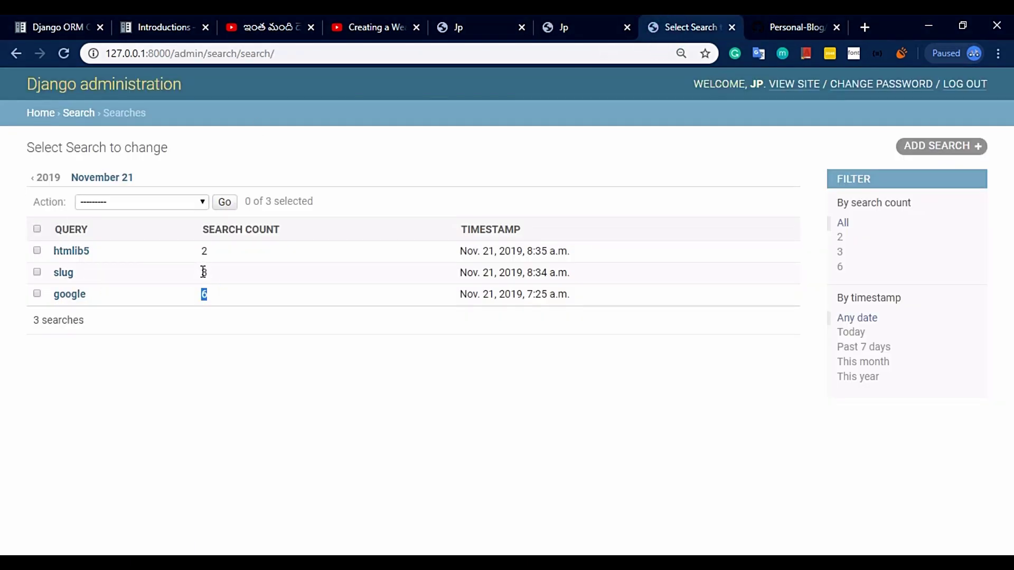
{"action": "left_click", "coordinate": [217, 338]}
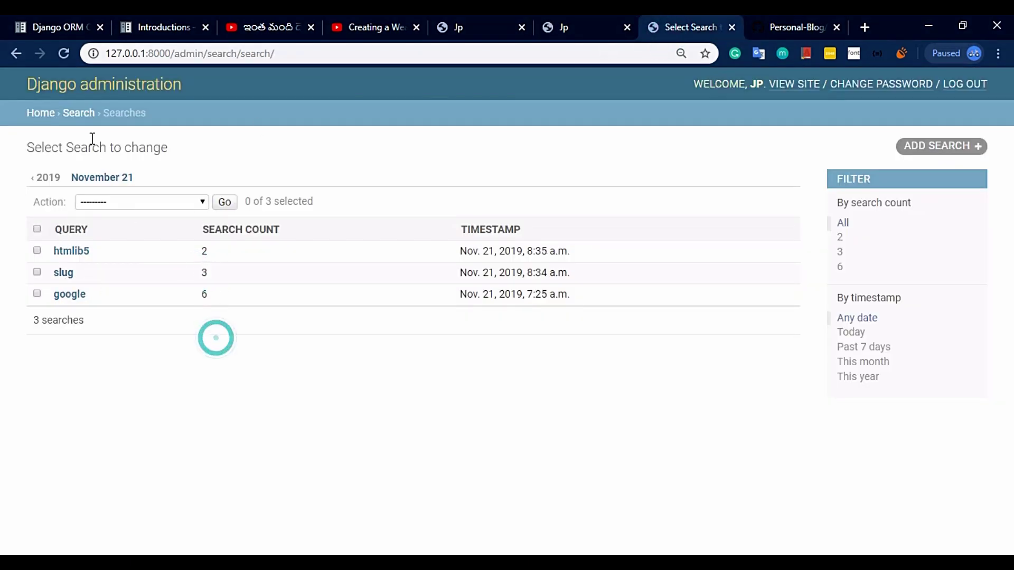
{"action": "left_click", "coordinate": [68, 50]}
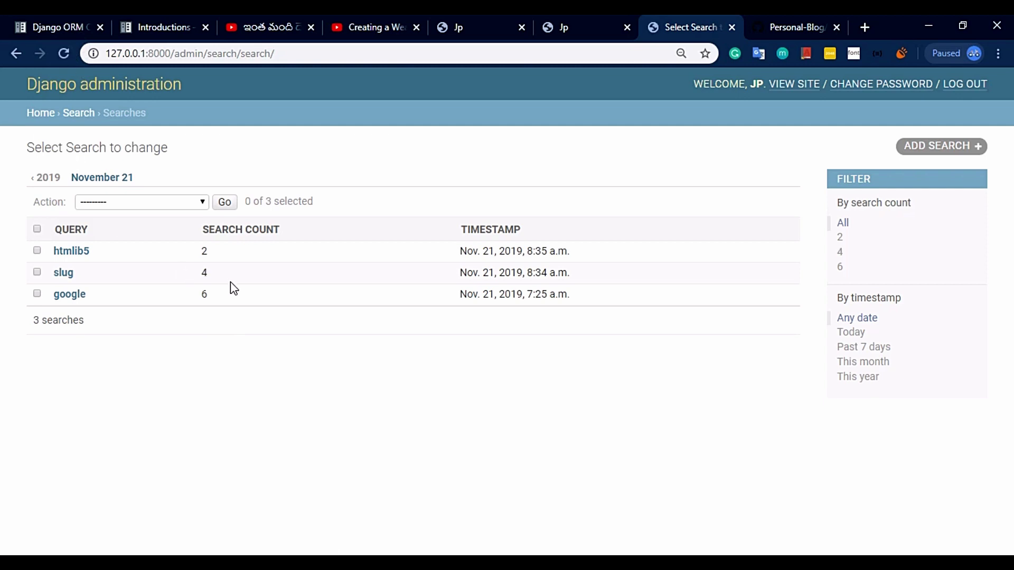
{"action": "double_click", "coordinate": [199, 272]}
{"action": "double_click", "coordinate": [203, 250]}
{"action": "left_click", "coordinate": [42, 113]}
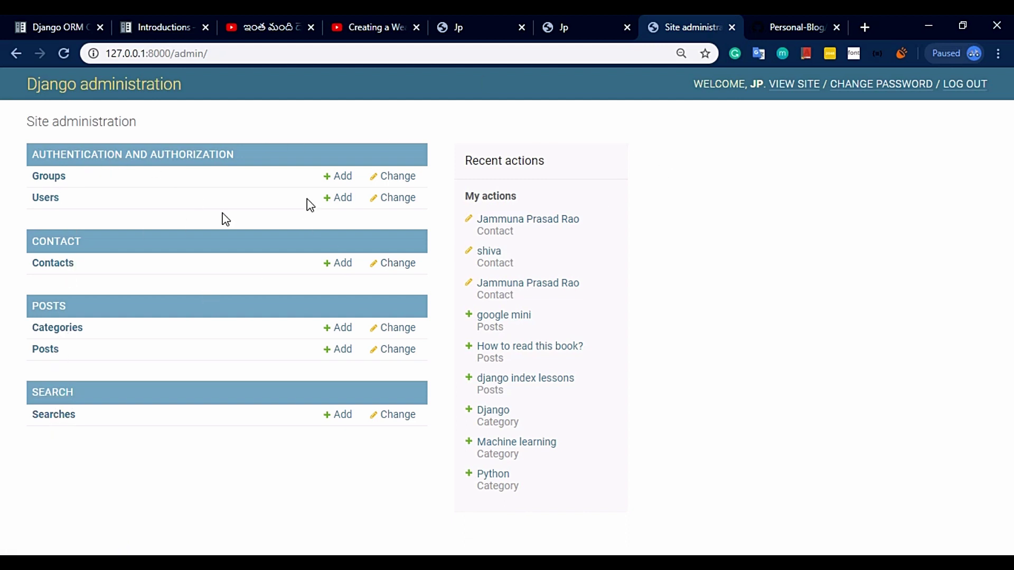
Return to the blog's "slug" search results, look through them, and log out of the blog
{"action": "left_click", "coordinate": [576, 27]}
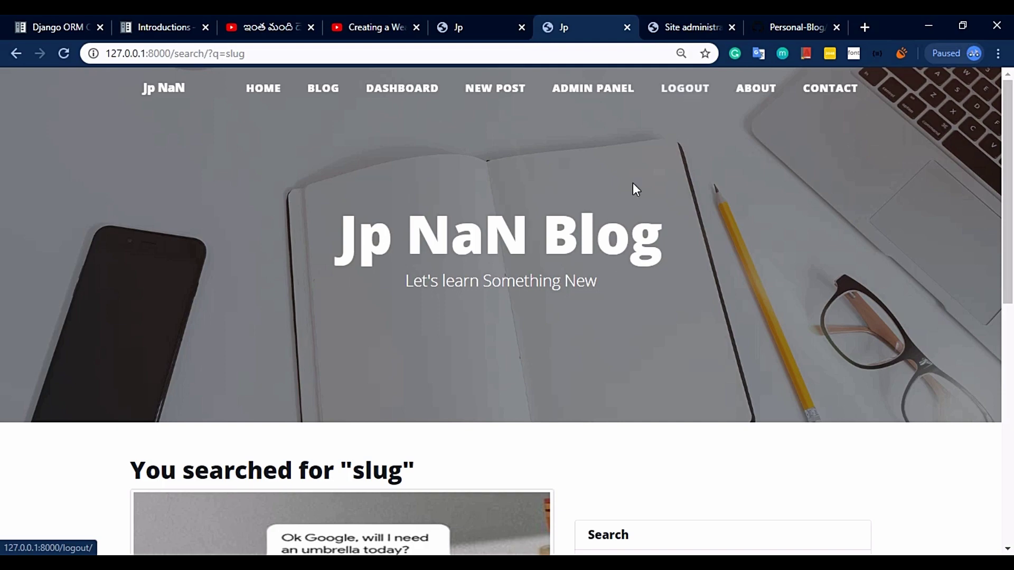
{"action": "scroll", "coordinate": [616, 248], "scroll_direction": "down", "scroll_amount": 10}
{"action": "scroll", "coordinate": [616, 249], "scroll_direction": "up", "scroll_amount": 10}
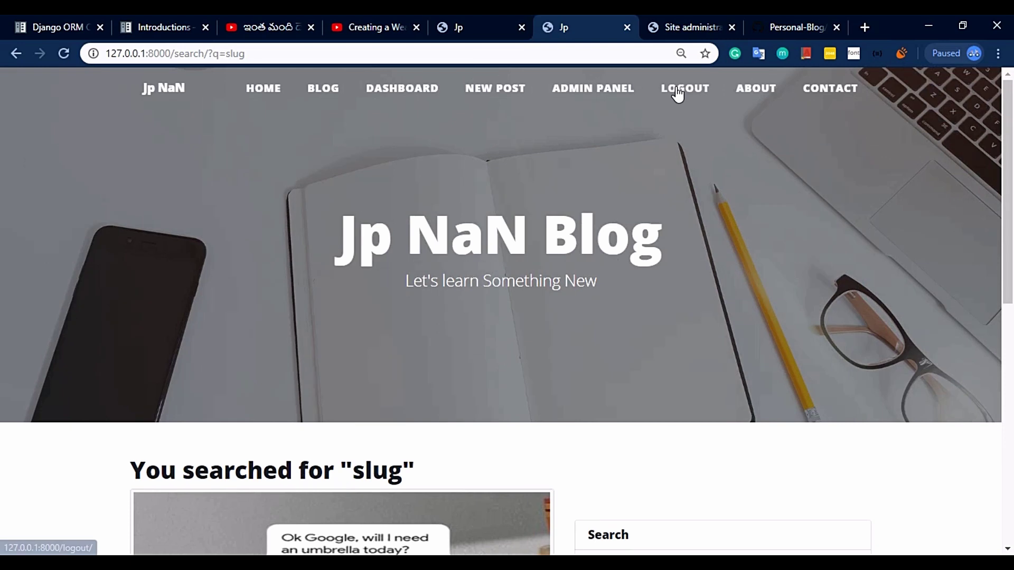
{"action": "left_click", "coordinate": [677, 90]}
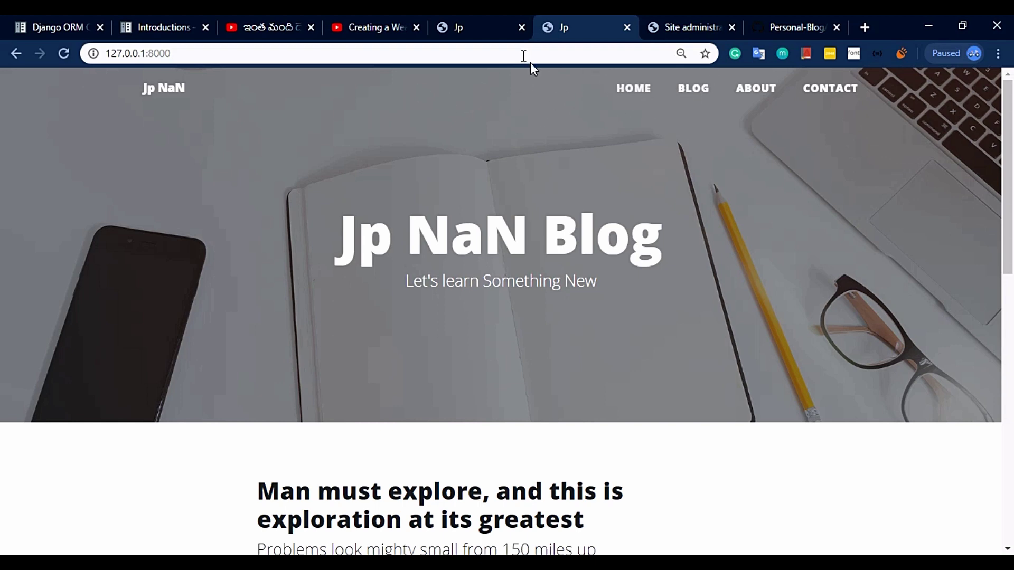
Close the spare blog tab and look through the post list on the logged-out home page
{"action": "left_click", "coordinate": [481, 32]}
{"action": "left_click", "coordinate": [521, 27]}
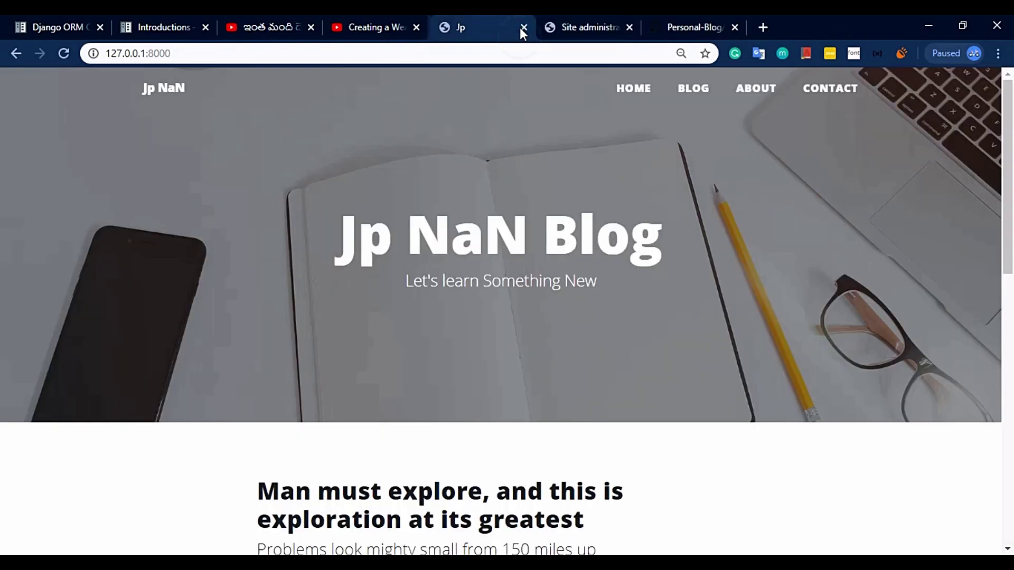
{"action": "scroll", "coordinate": [491, 174], "scroll_direction": "down", "scroll_amount": 4}
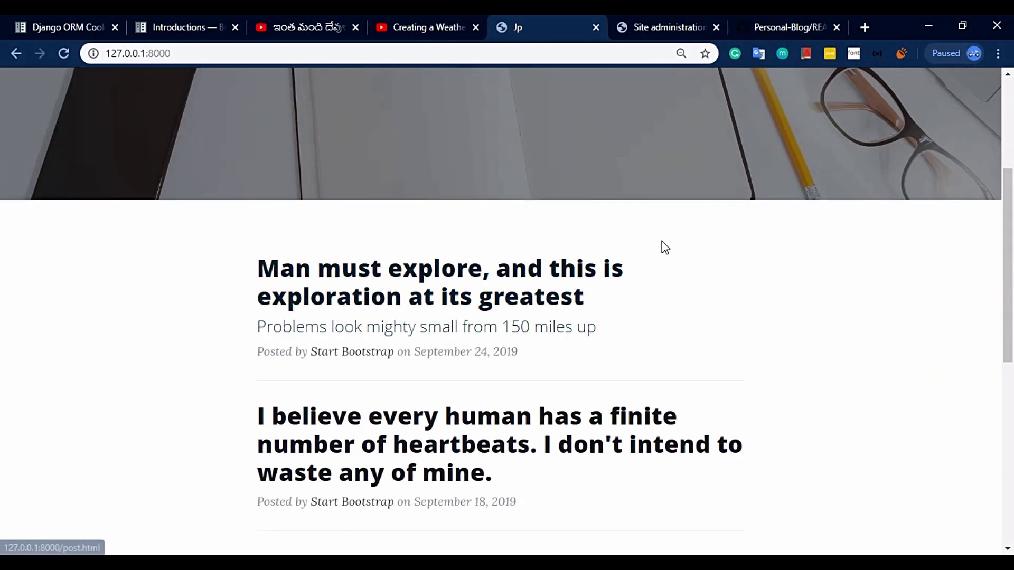
{"action": "scroll", "coordinate": [661, 239], "scroll_direction": "down", "scroll_amount": 4}
{"action": "scroll", "coordinate": [711, 174], "scroll_direction": "up", "scroll_amount": 8}
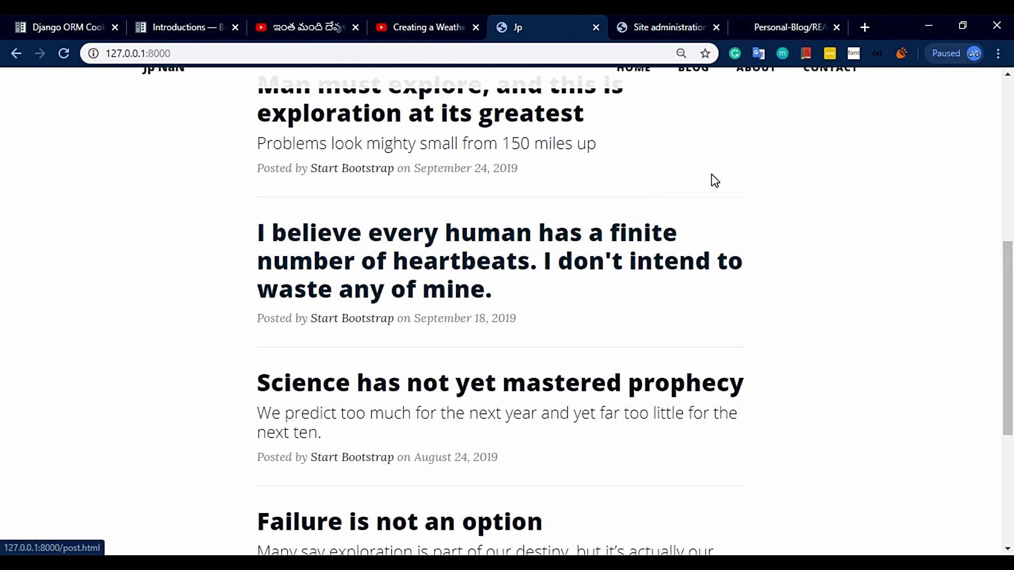
{"action": "scroll", "coordinate": [711, 172], "scroll_direction": "down", "scroll_amount": 10}
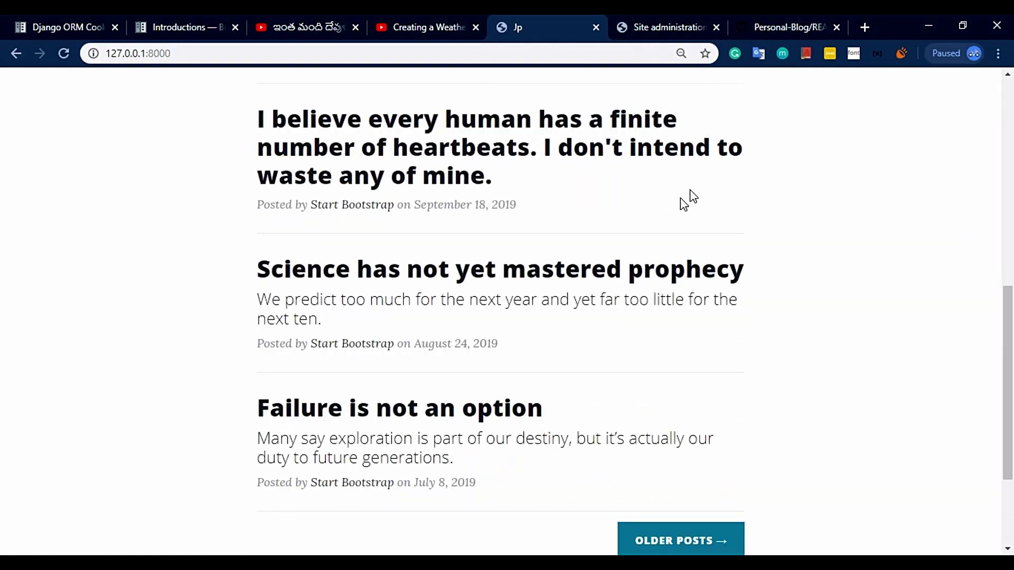
Switch to Visual Studio Code and review the view functions in the posts app's views.py
{"action": "key", "text": "alt+Tab"}
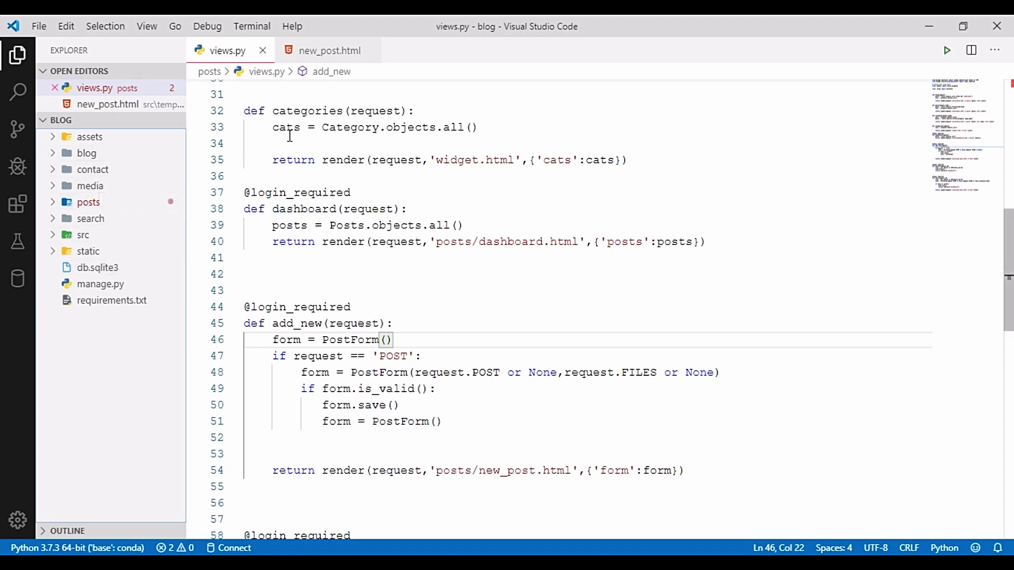
{"action": "scroll", "coordinate": [292, 69], "scroll_direction": "up", "scroll_amount": 3}
{"action": "scroll", "coordinate": [290, 135], "scroll_direction": "down", "scroll_amount": 4}
{"action": "scroll", "coordinate": [290, 136], "scroll_direction": "down", "scroll_amount": 1}
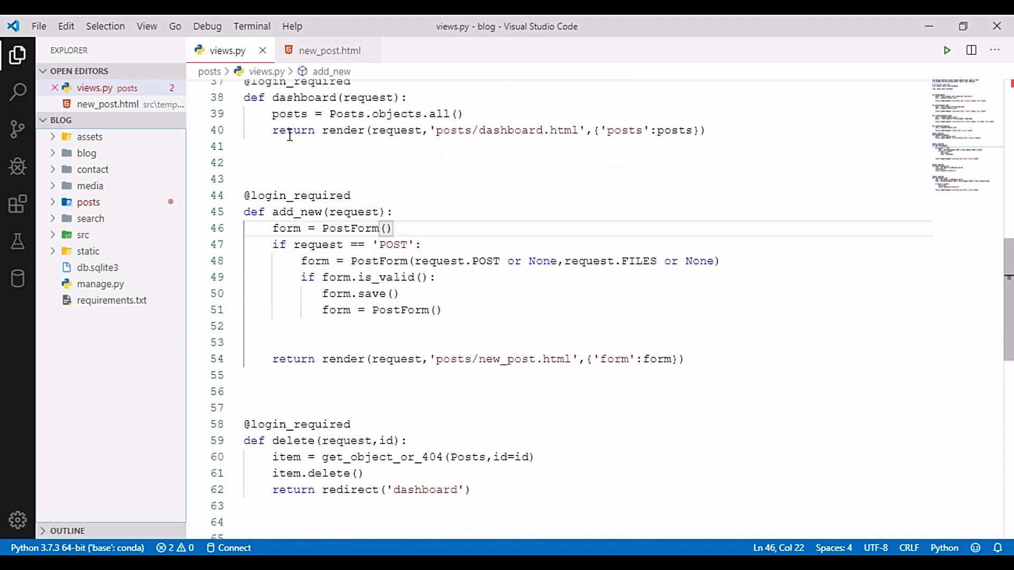
Look through the templates inside the src folder, including the posts and search subfolders, and collapse src again
{"action": "left_click", "coordinate": [74, 235]}
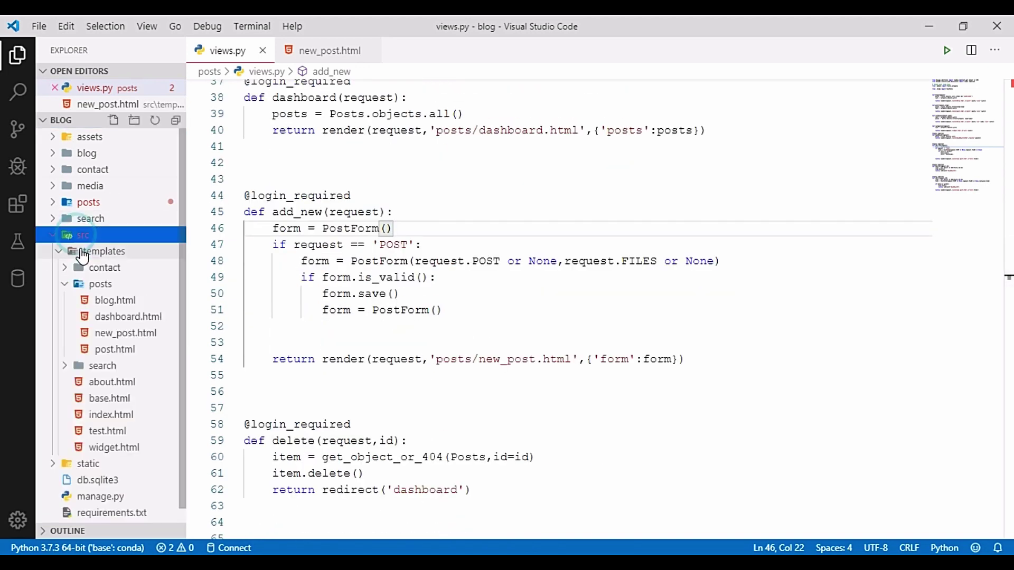
{"action": "left_click", "coordinate": [64, 284]}
{"action": "left_click", "coordinate": [65, 301]}
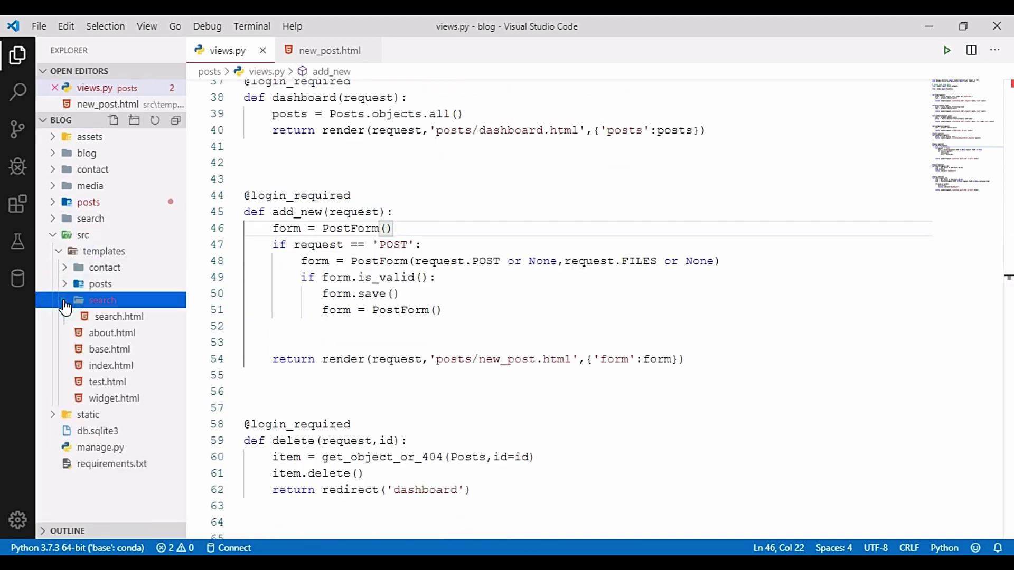
{"action": "left_click", "coordinate": [65, 301]}
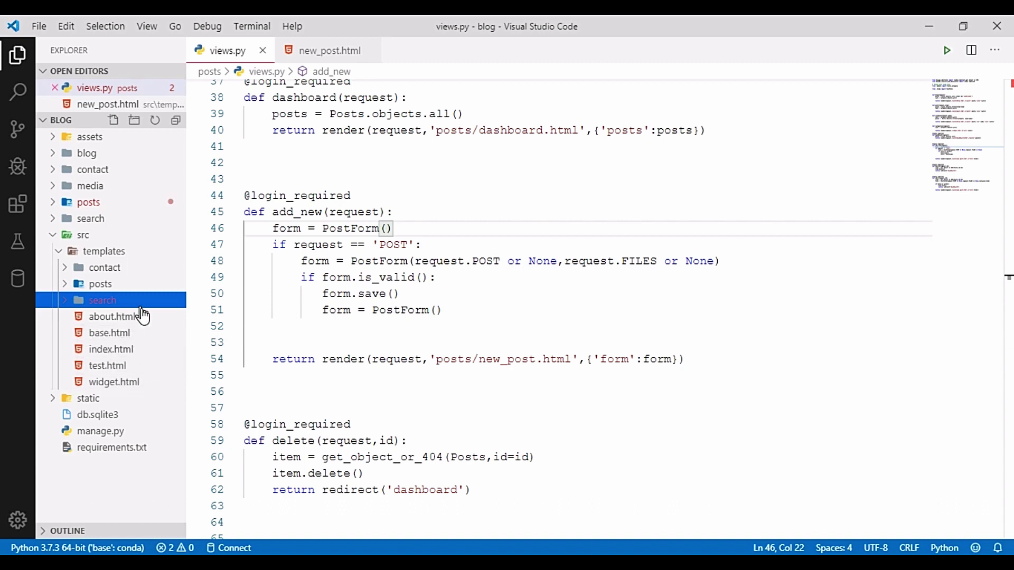
{"action": "left_click", "coordinate": [53, 236]}
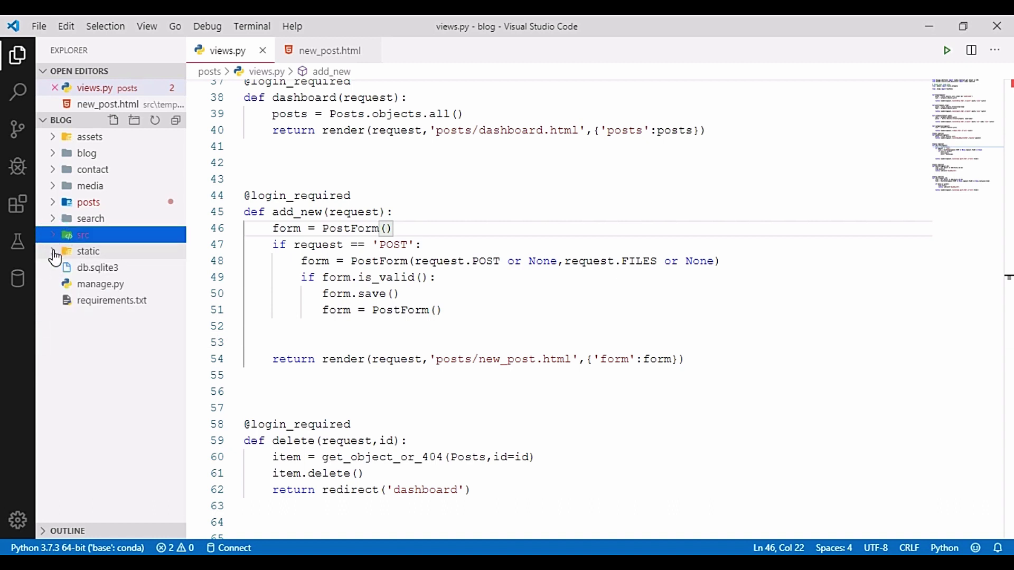
Look at the contents of the project's static folder and collapse it again
{"action": "left_click", "coordinate": [51, 252]}
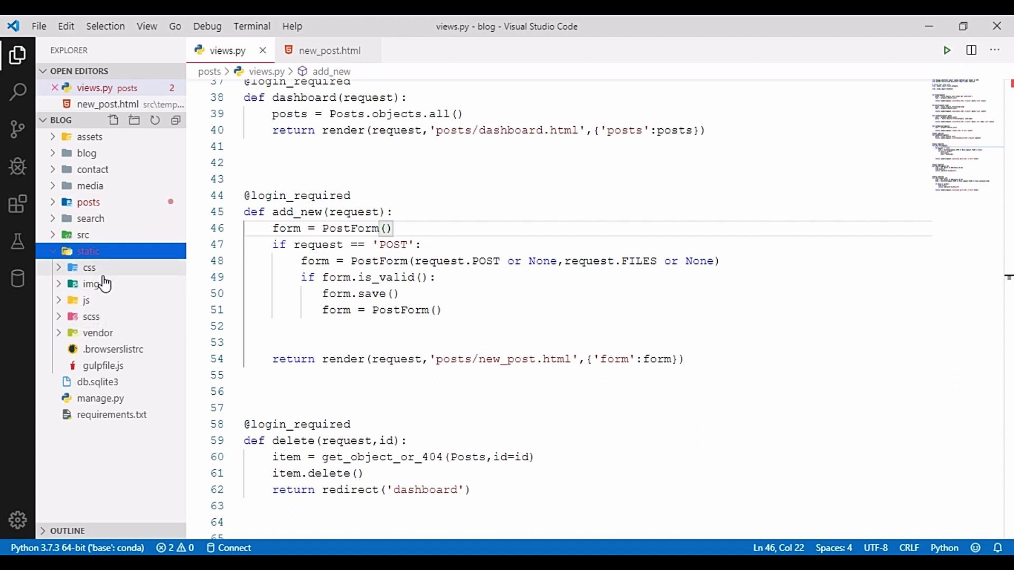
{"action": "left_click", "coordinate": [53, 254]}
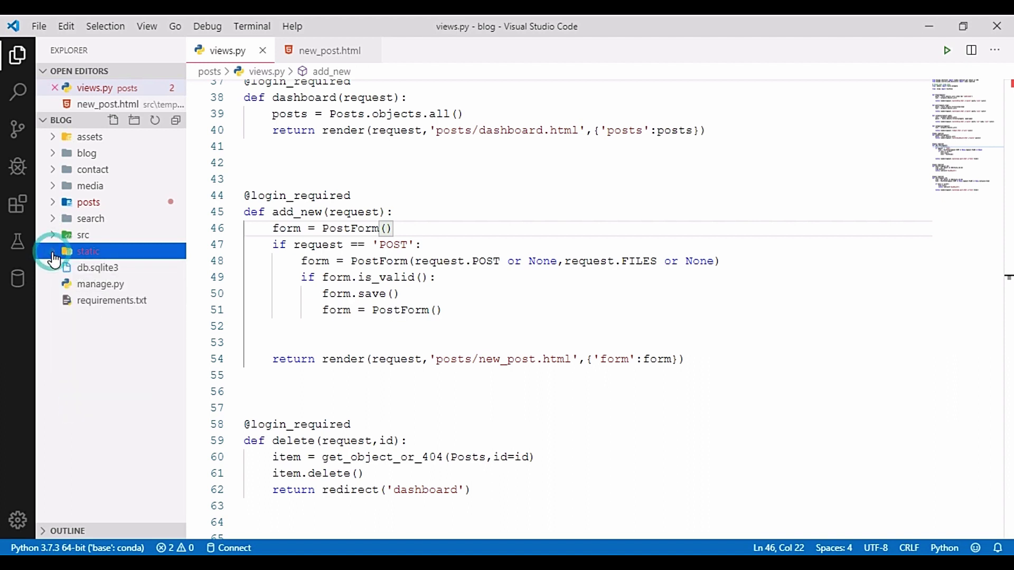
{"action": "left_click", "coordinate": [74, 316]}
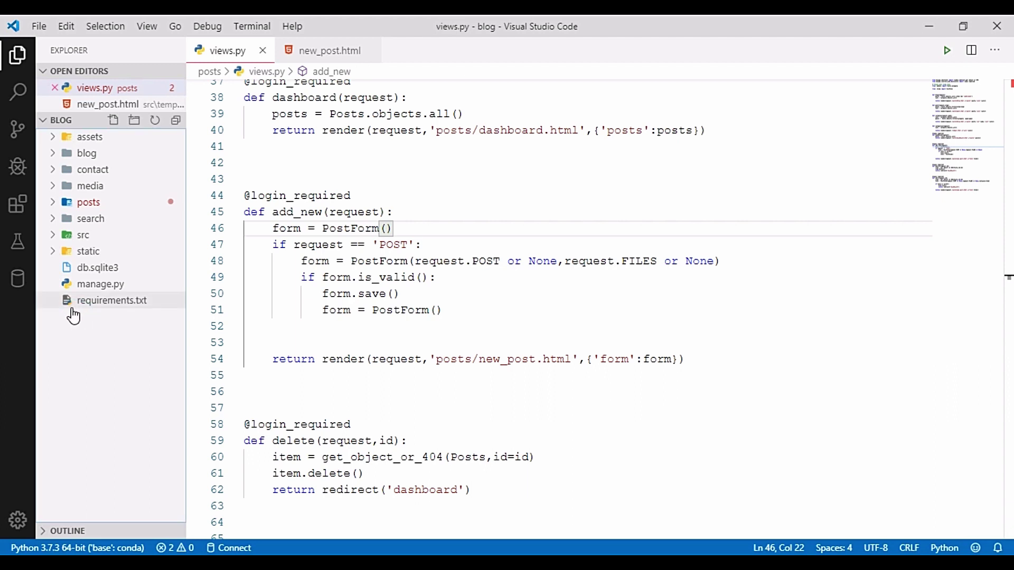